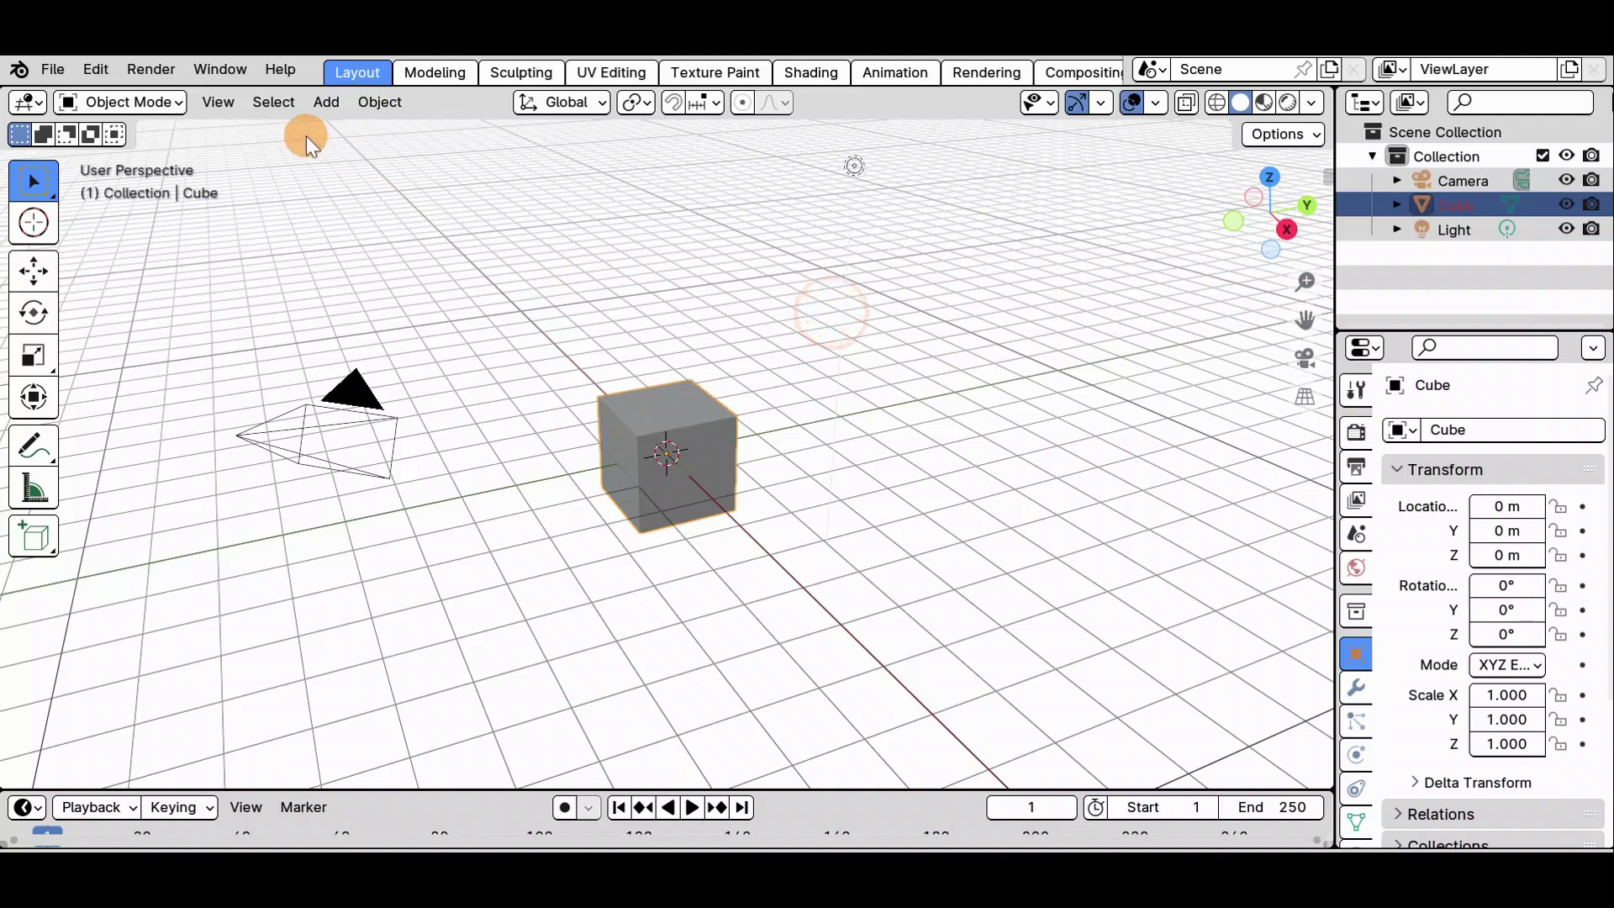
Box-select the default Camera and Cube and delete them, leaving only the light
drag(762, 352, 302, 547)
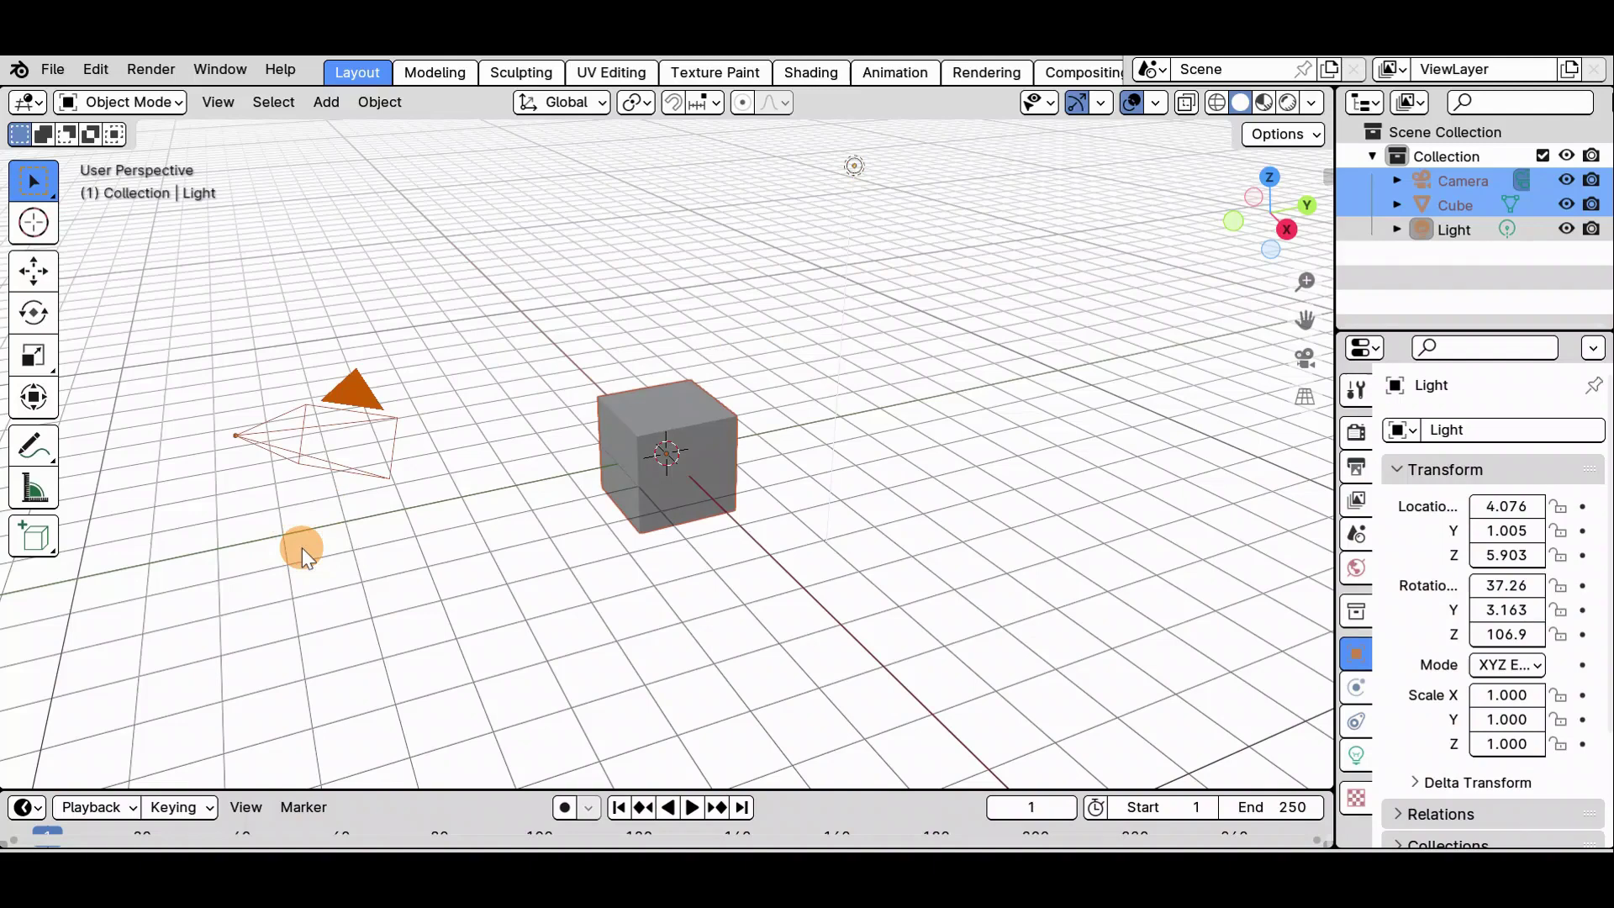
key(Delete)
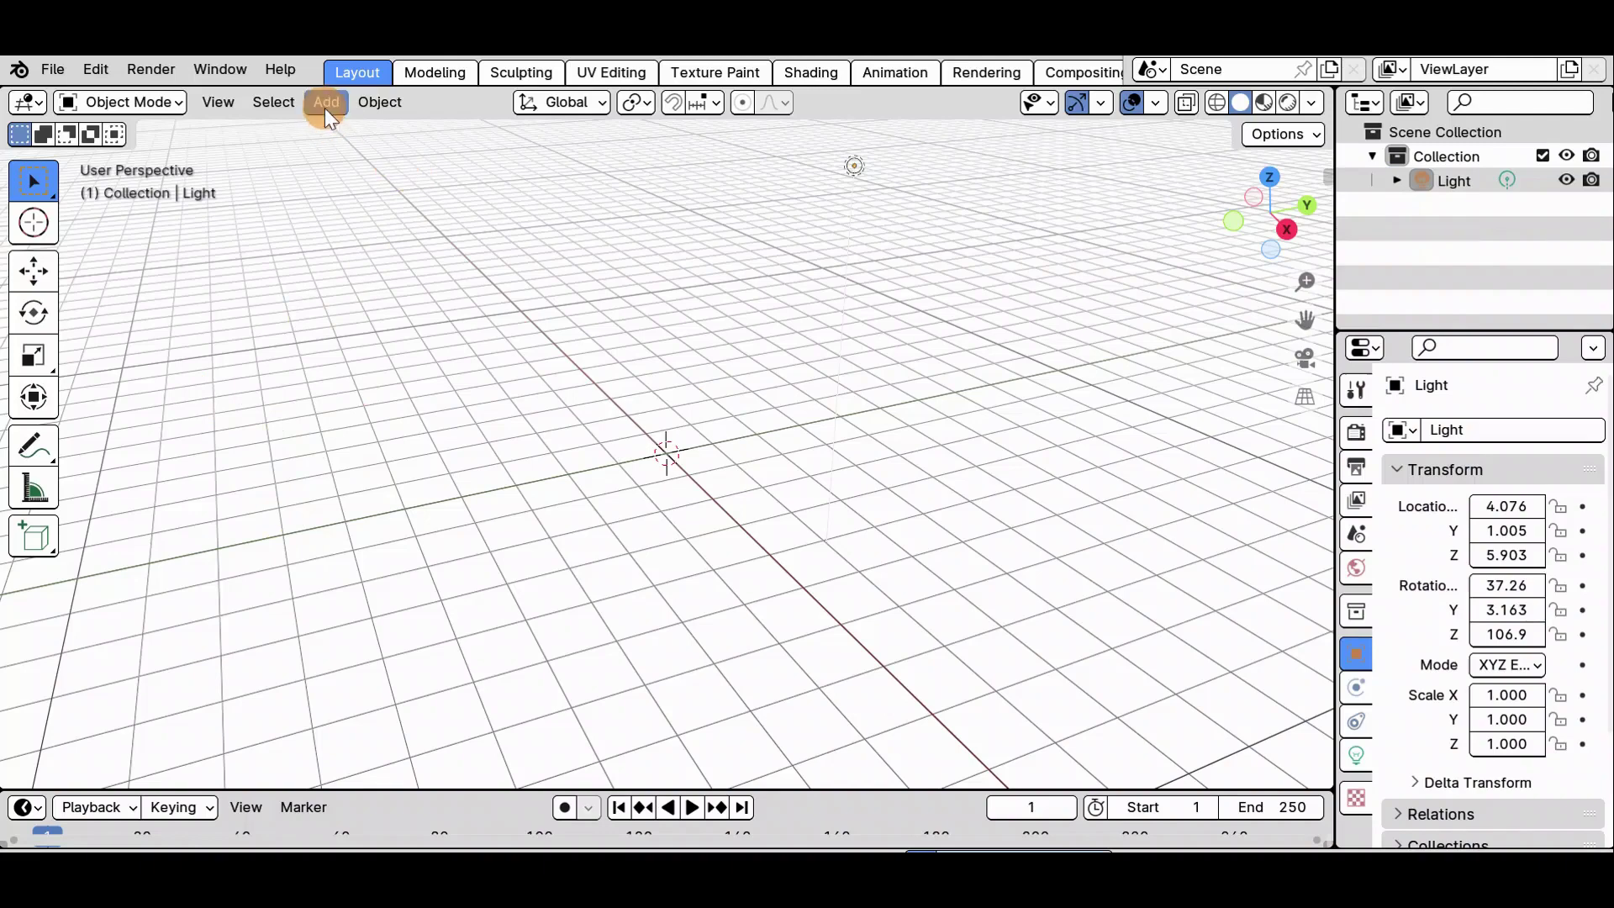
Add an Ico Sphere mesh at the origin and zoom in on it
click(325, 108)
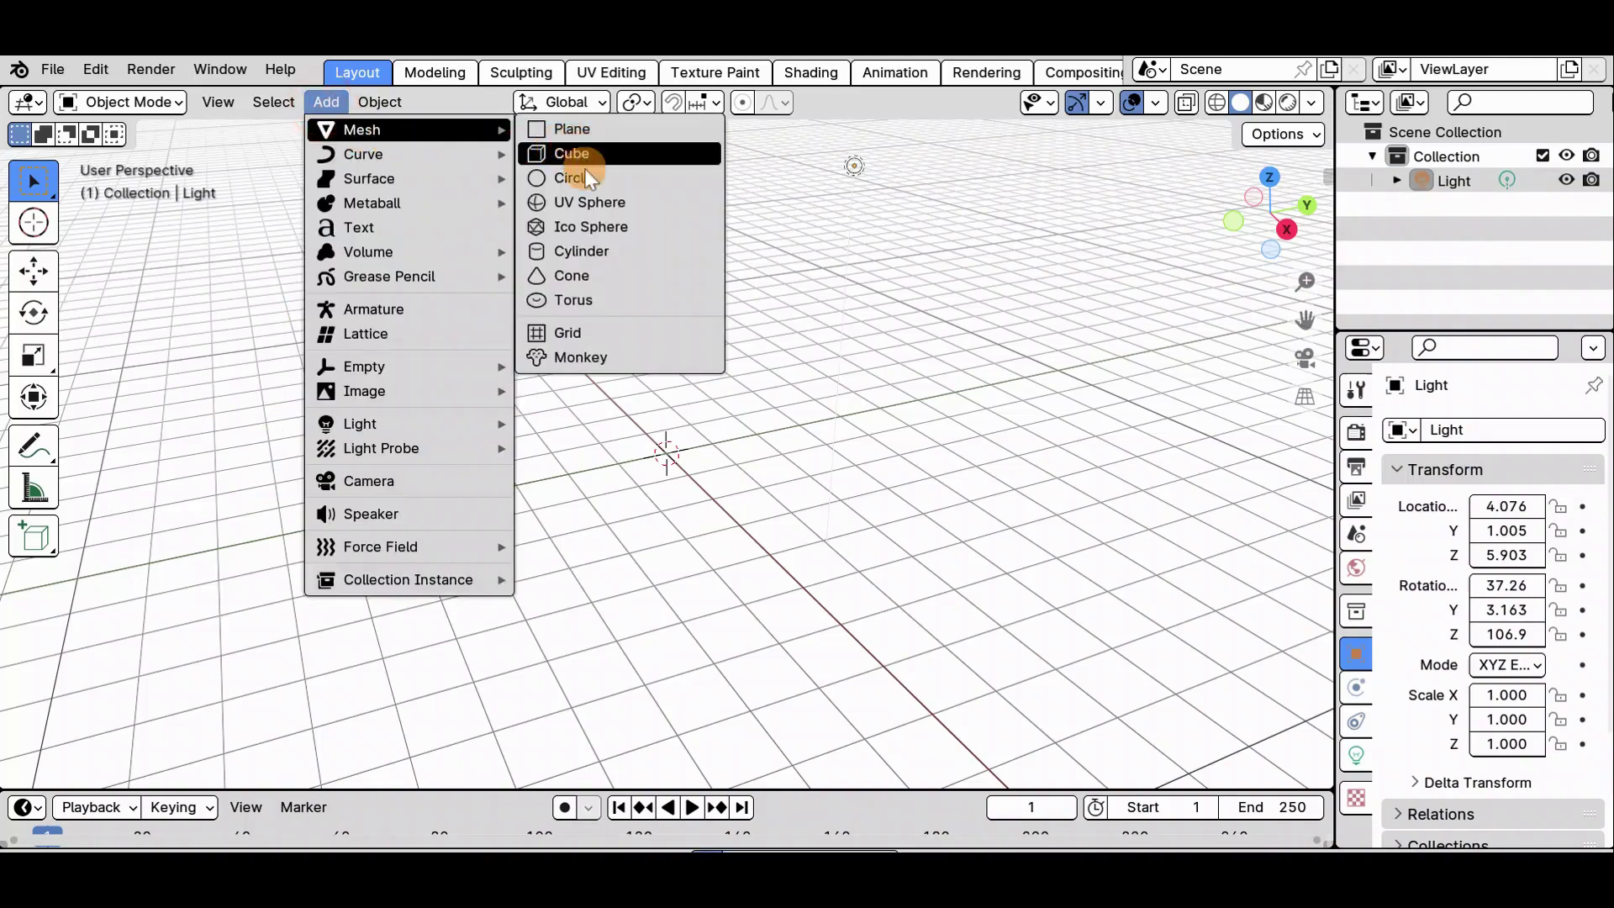
click(588, 227)
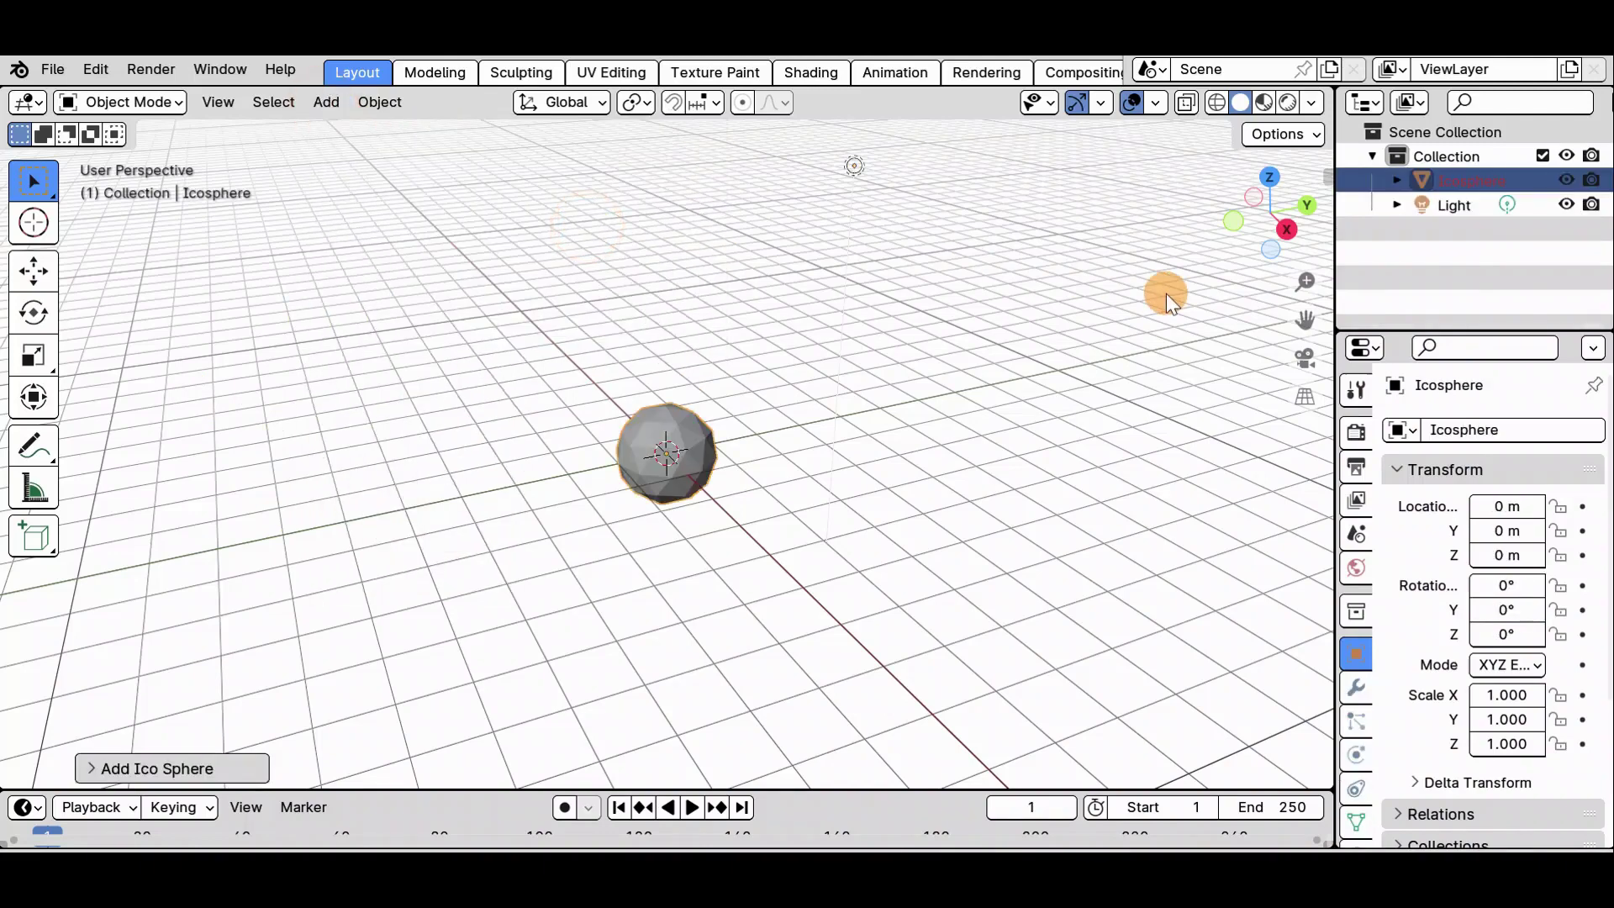
drag(1305, 281, 1305, 203)
click(1309, 101)
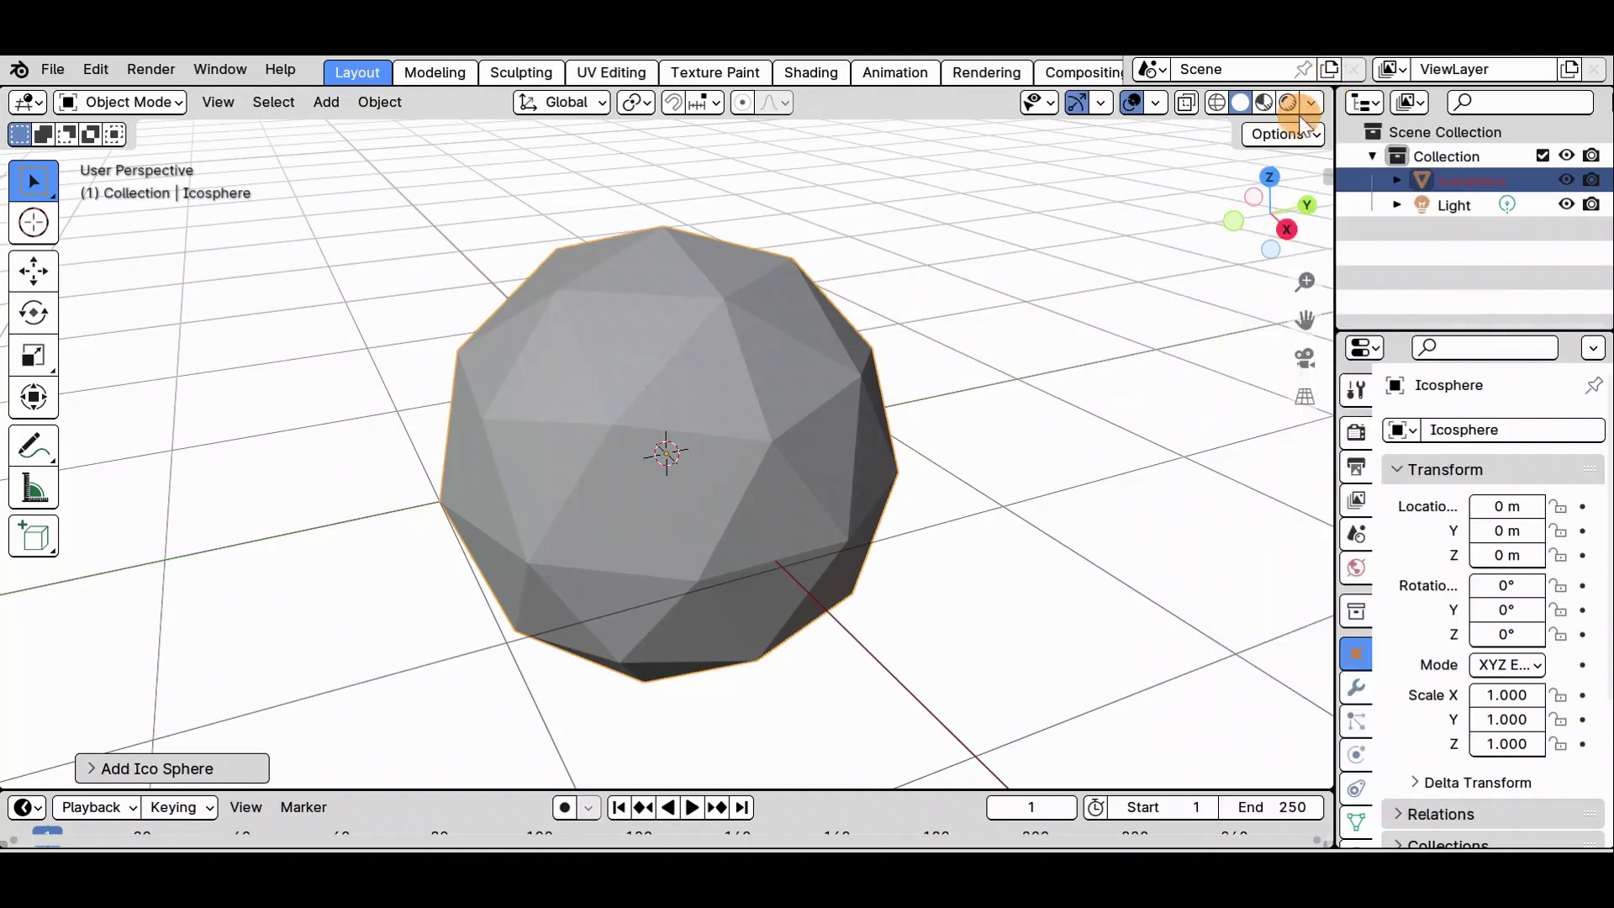
Set the viewport shading Color option to Random
click(1310, 105)
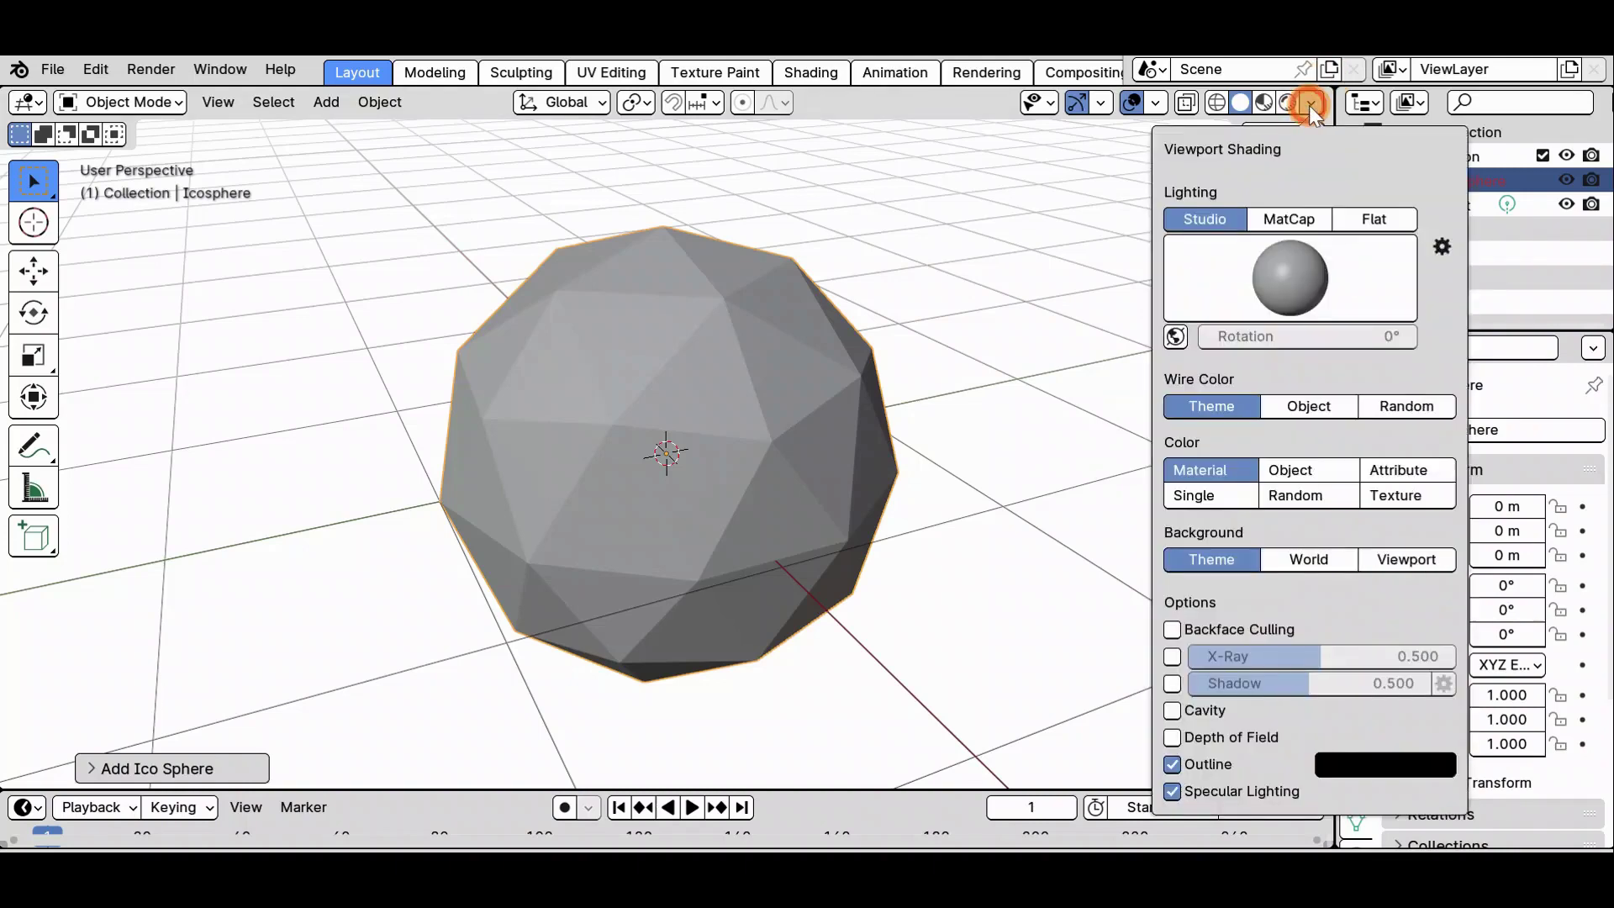
click(1306, 490)
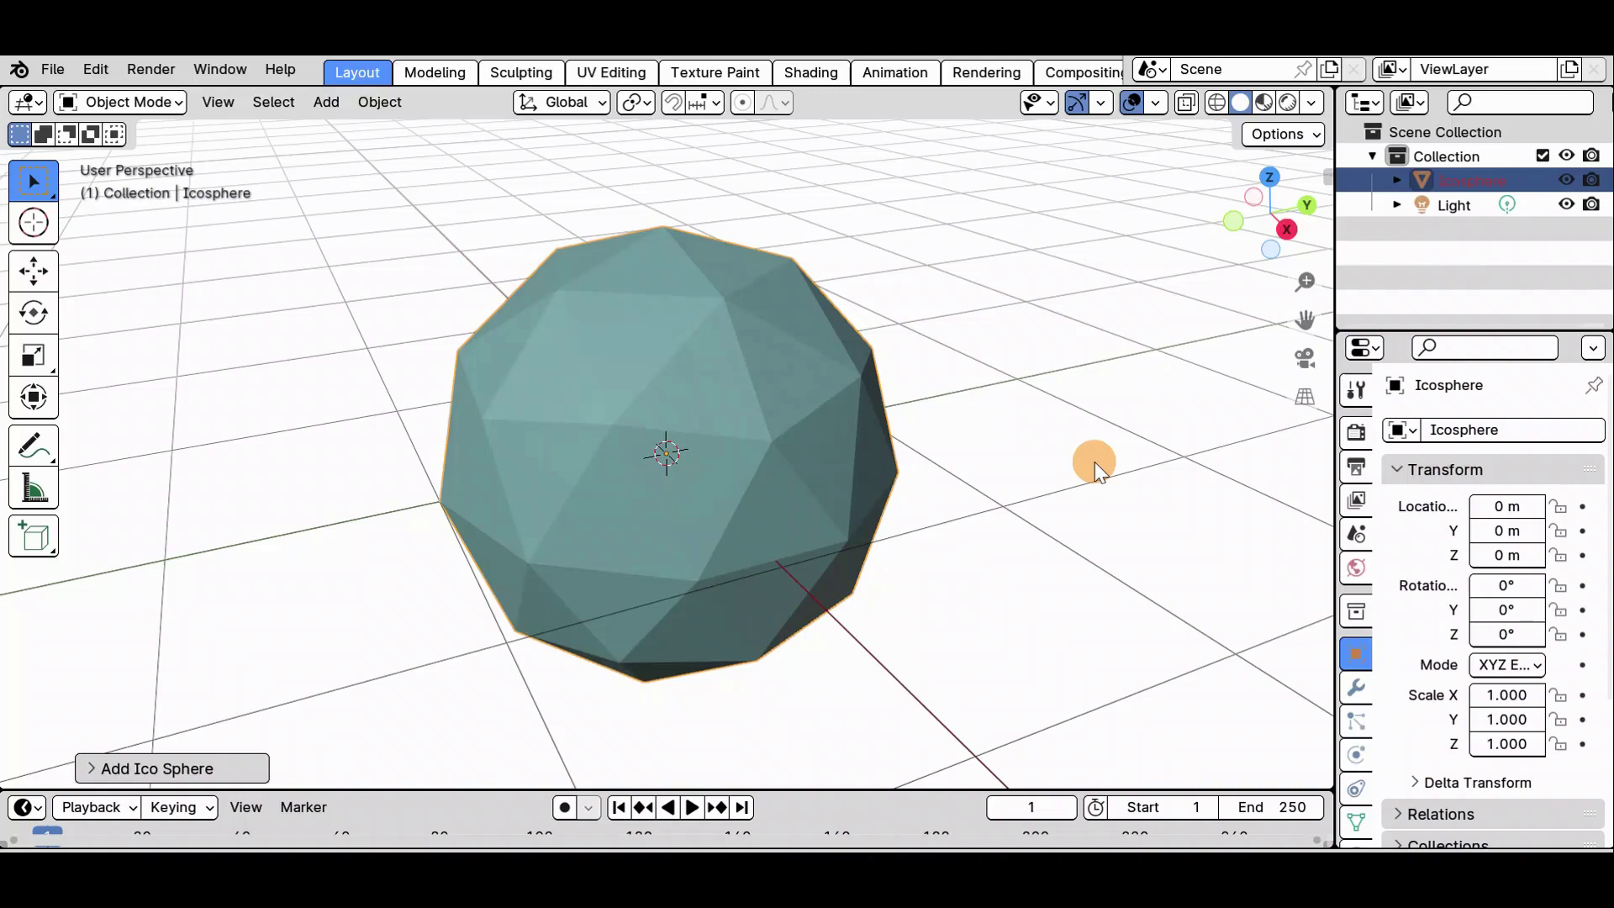
In Edit Mode face select, separate one top triangle face into the new object Icosphere.001
click(123, 102)
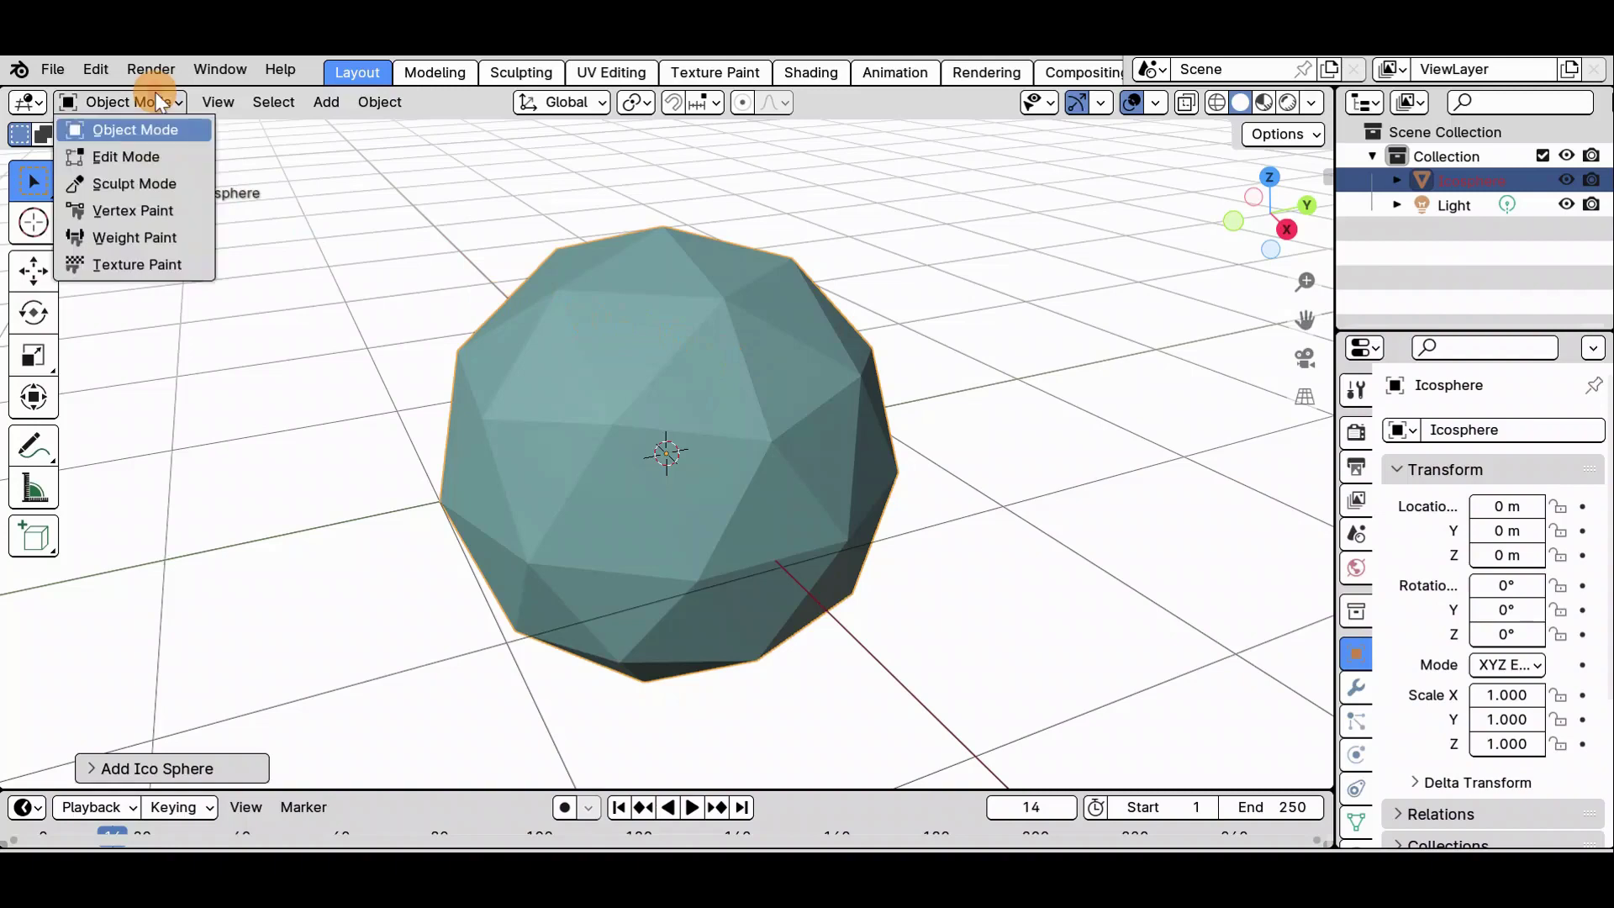
click(156, 158)
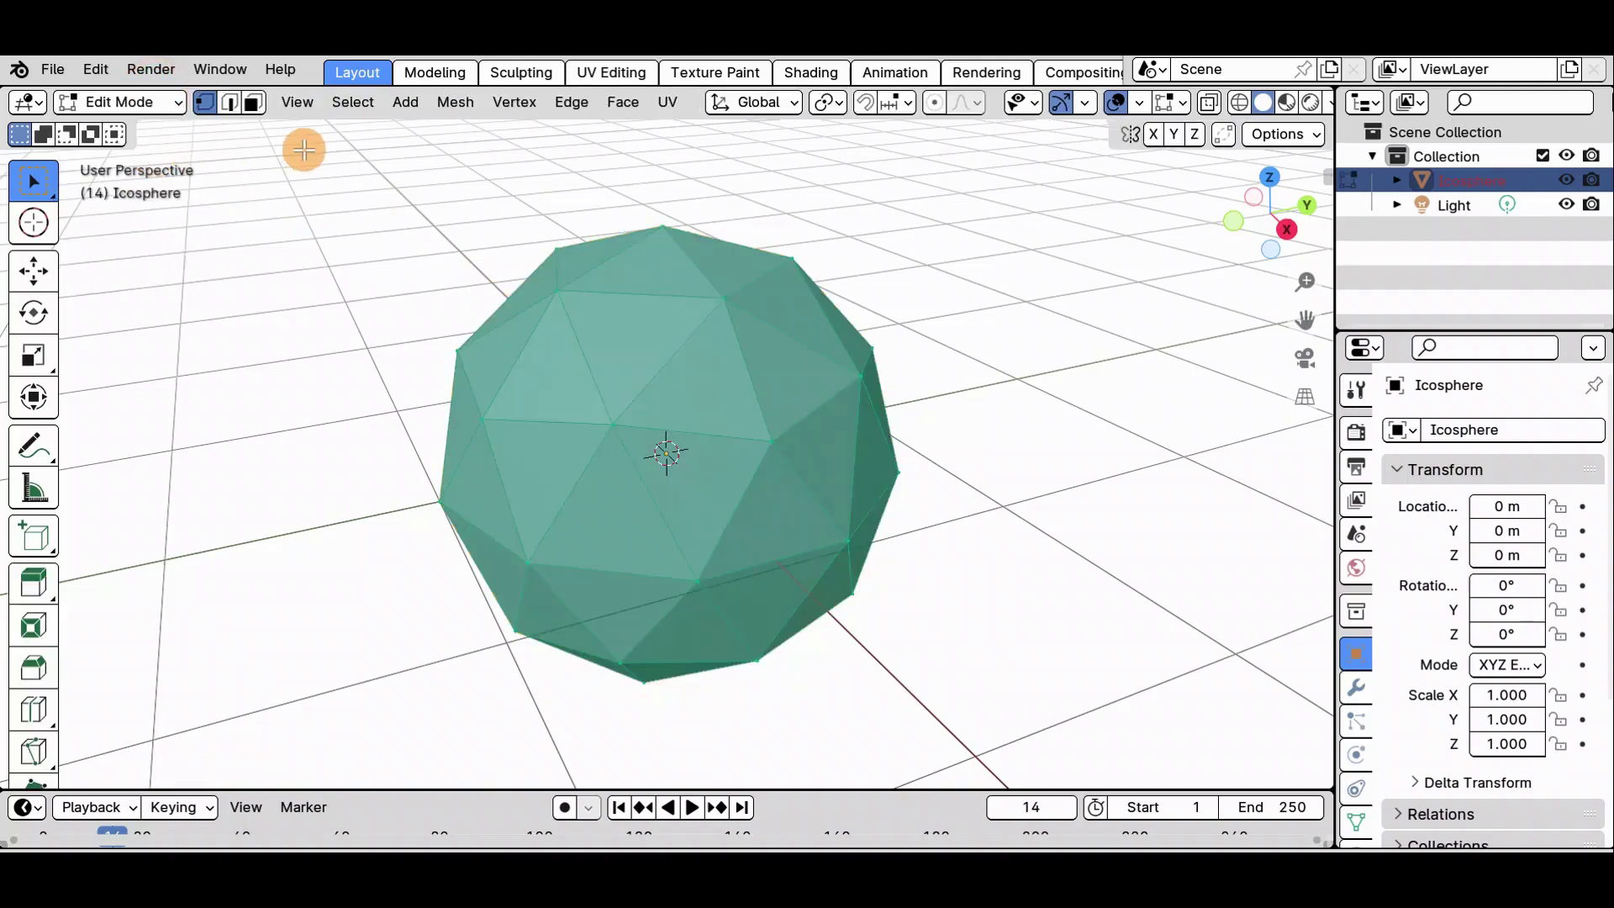
click(254, 103)
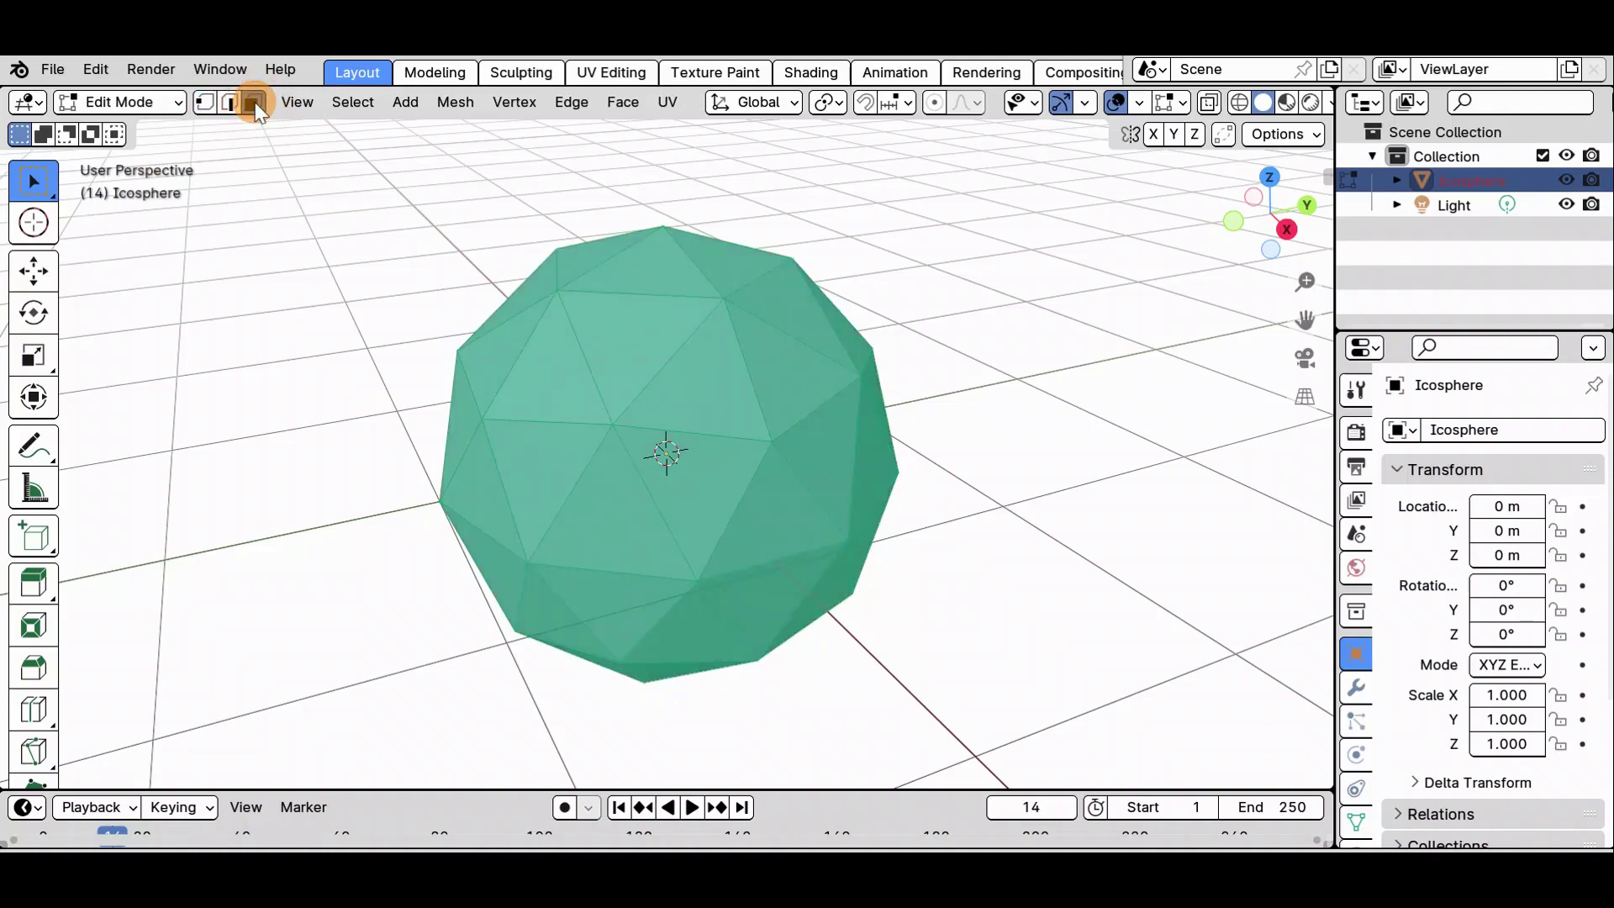
click(640, 346)
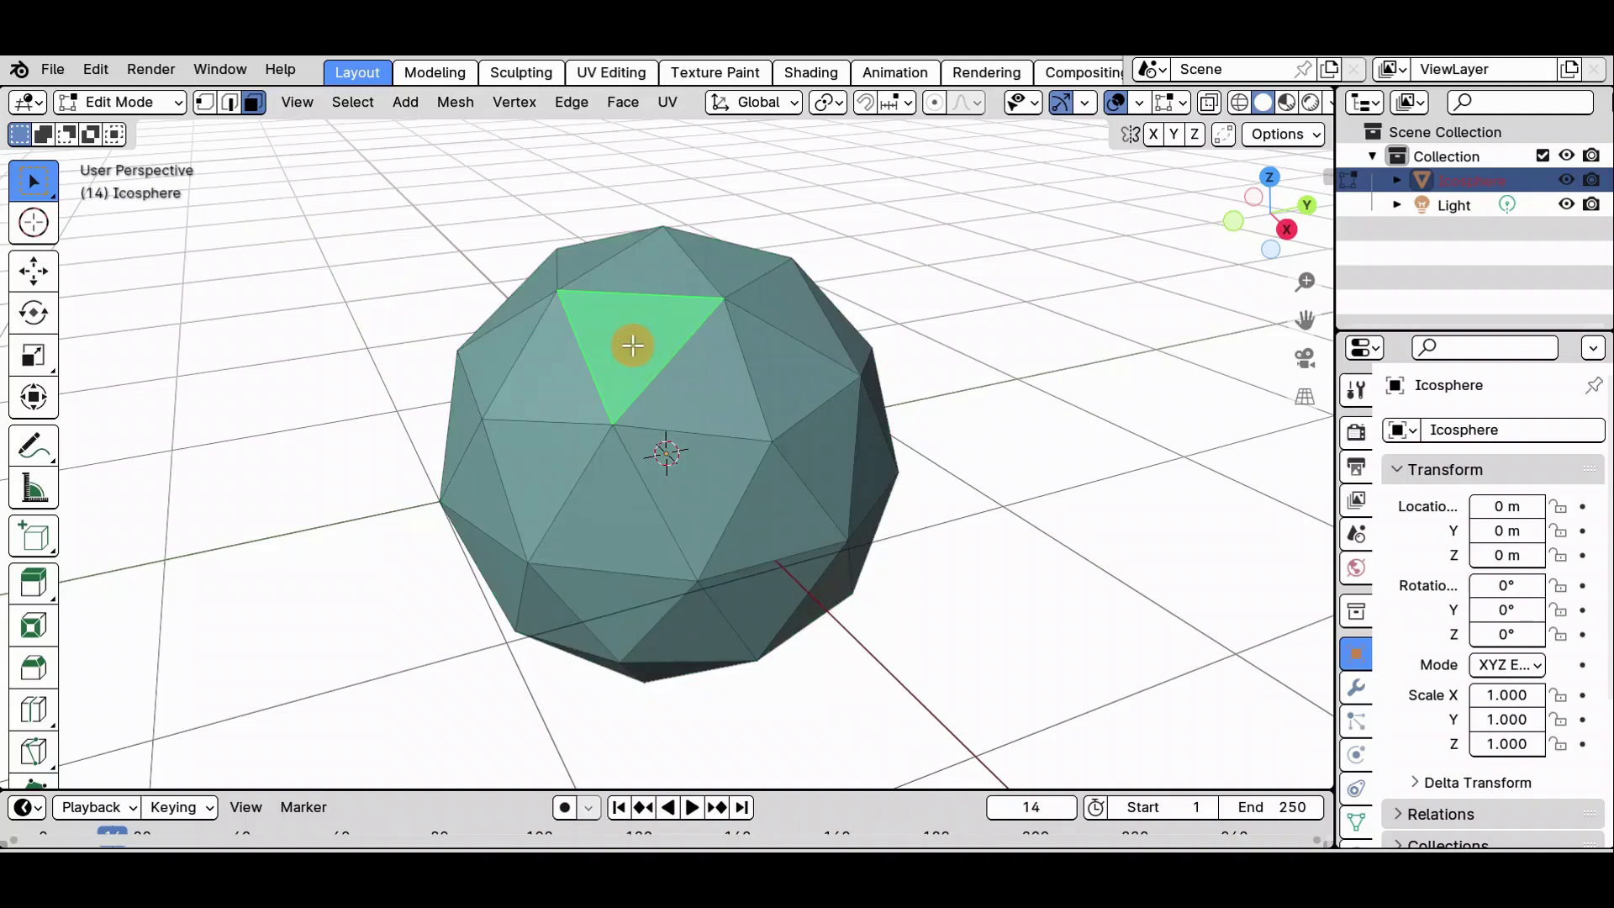
click(467, 103)
mouse_move(497, 318)
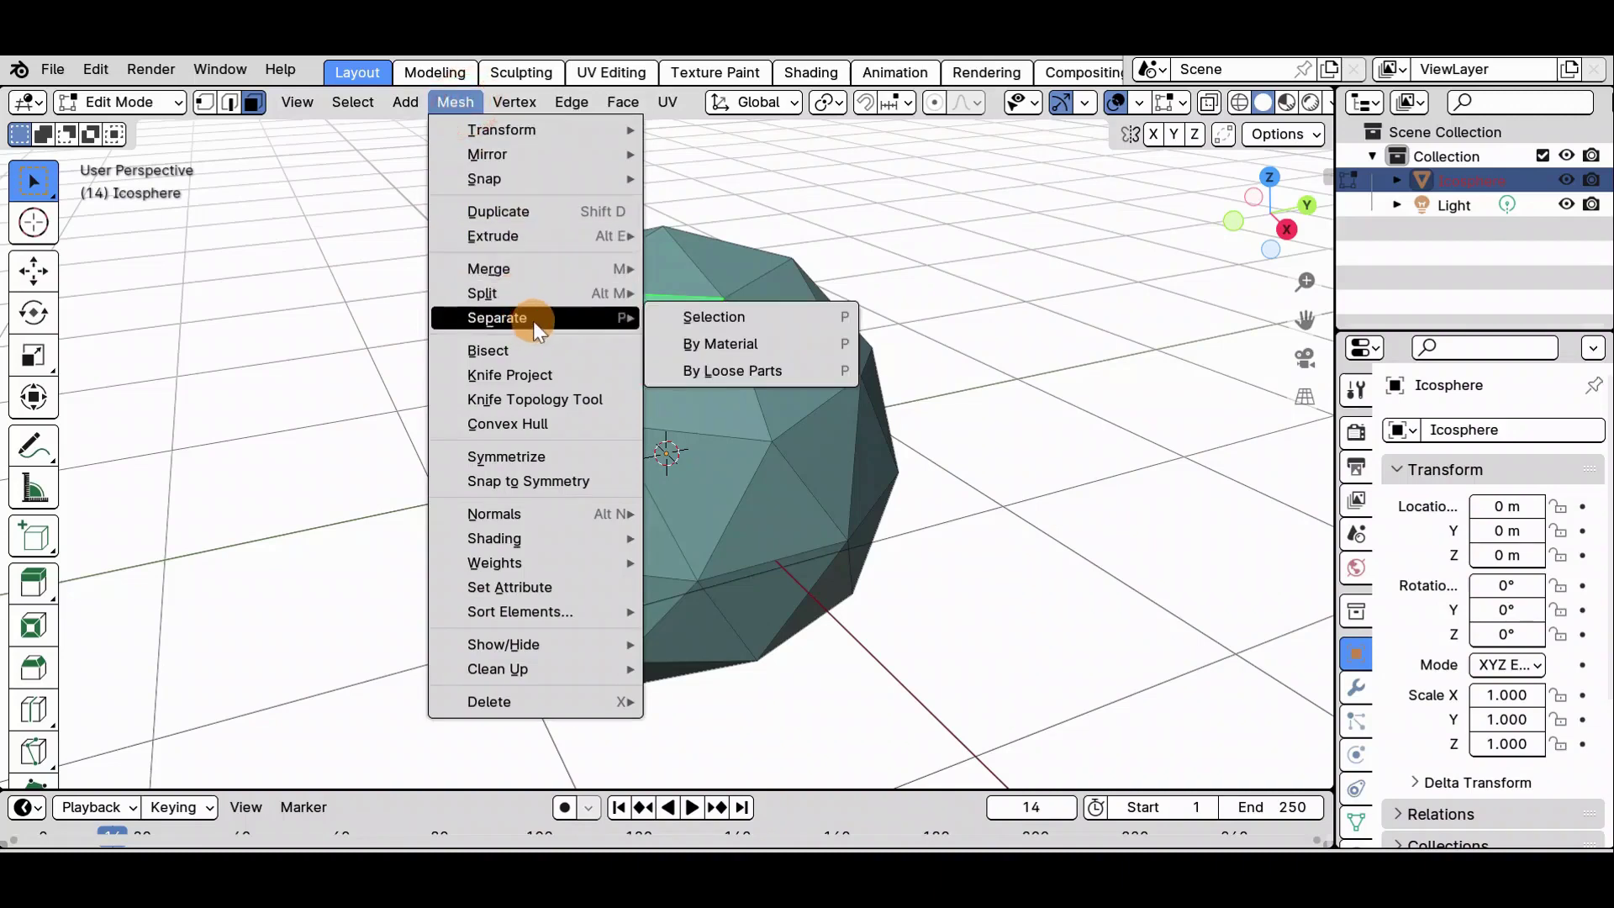
click(683, 318)
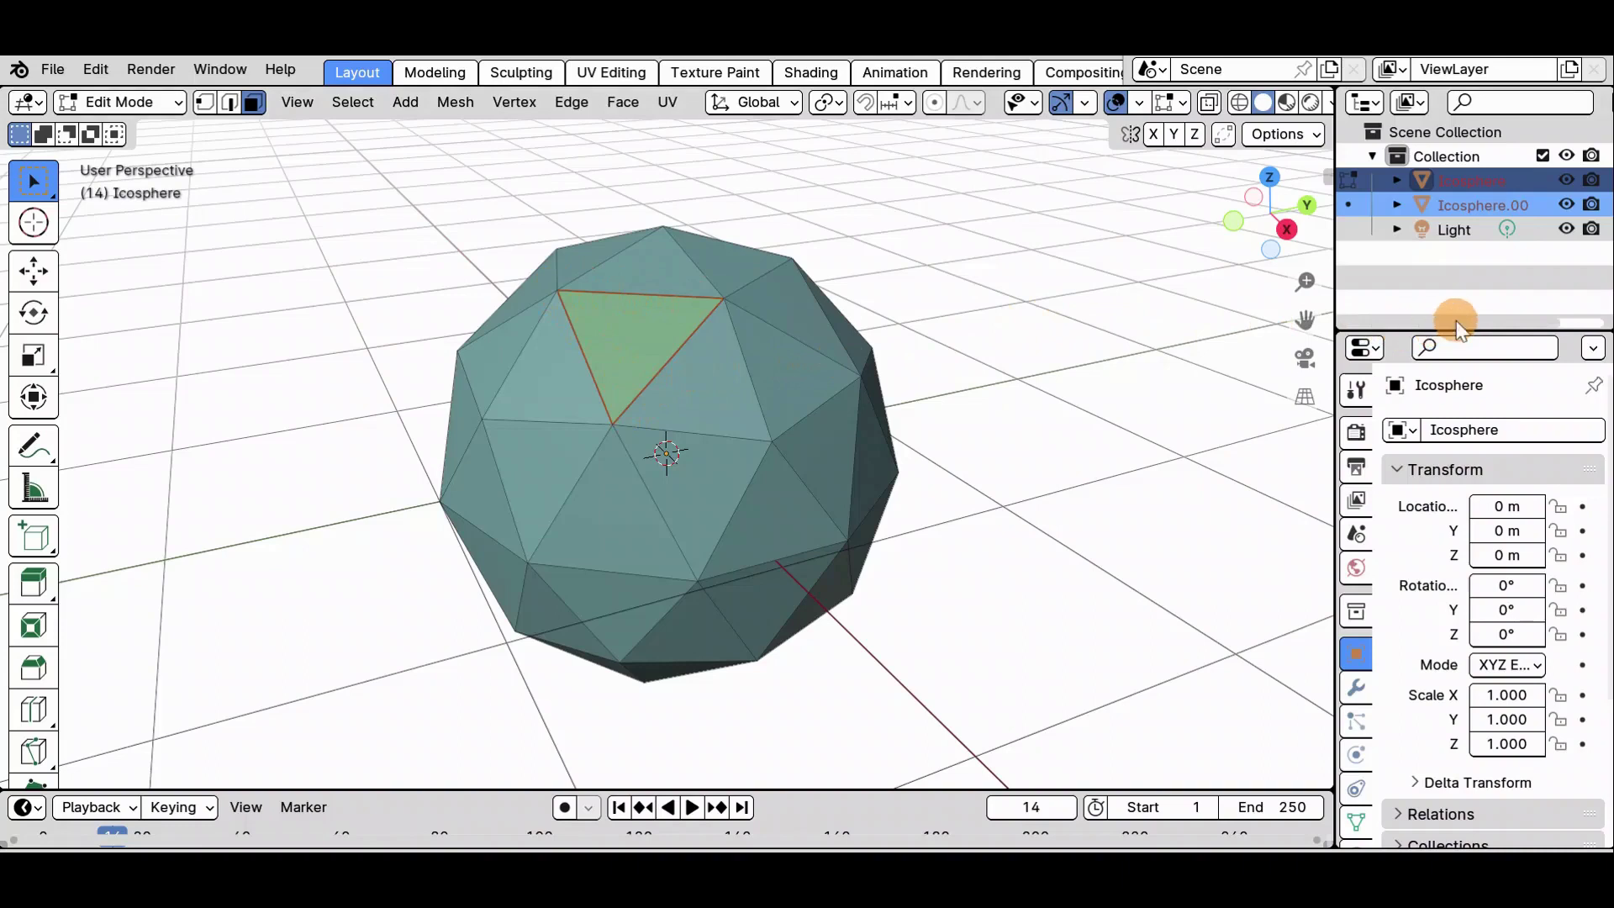
Return to Object Mode, select the main Icosphere, and edit its mesh in edge select mode
click(1468, 208)
key(Tab)
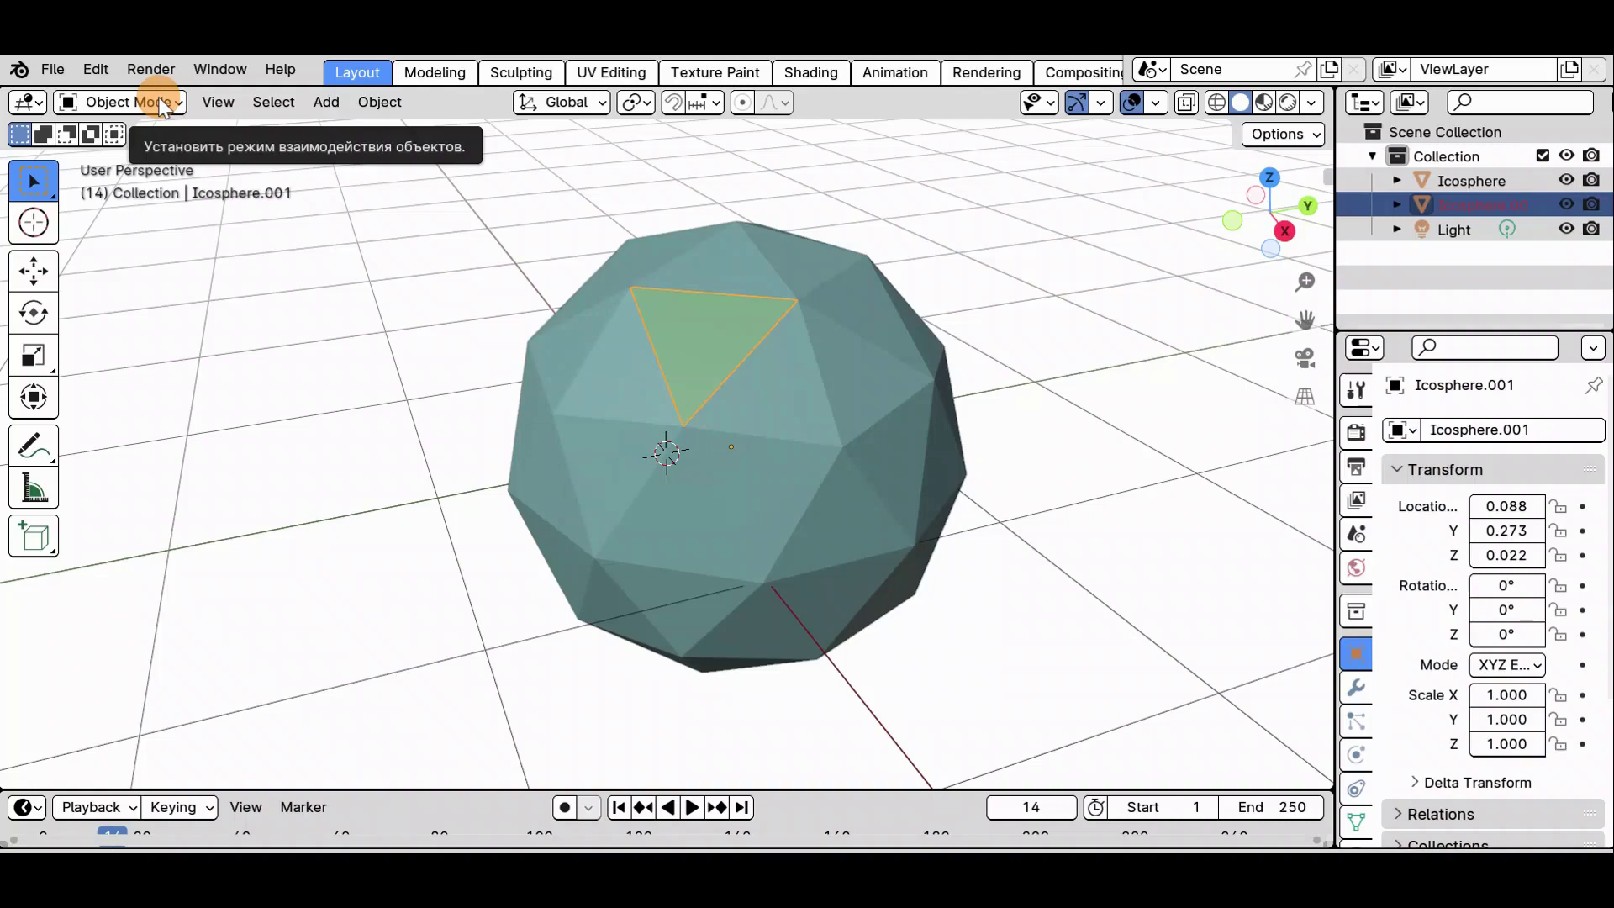
click(612, 389)
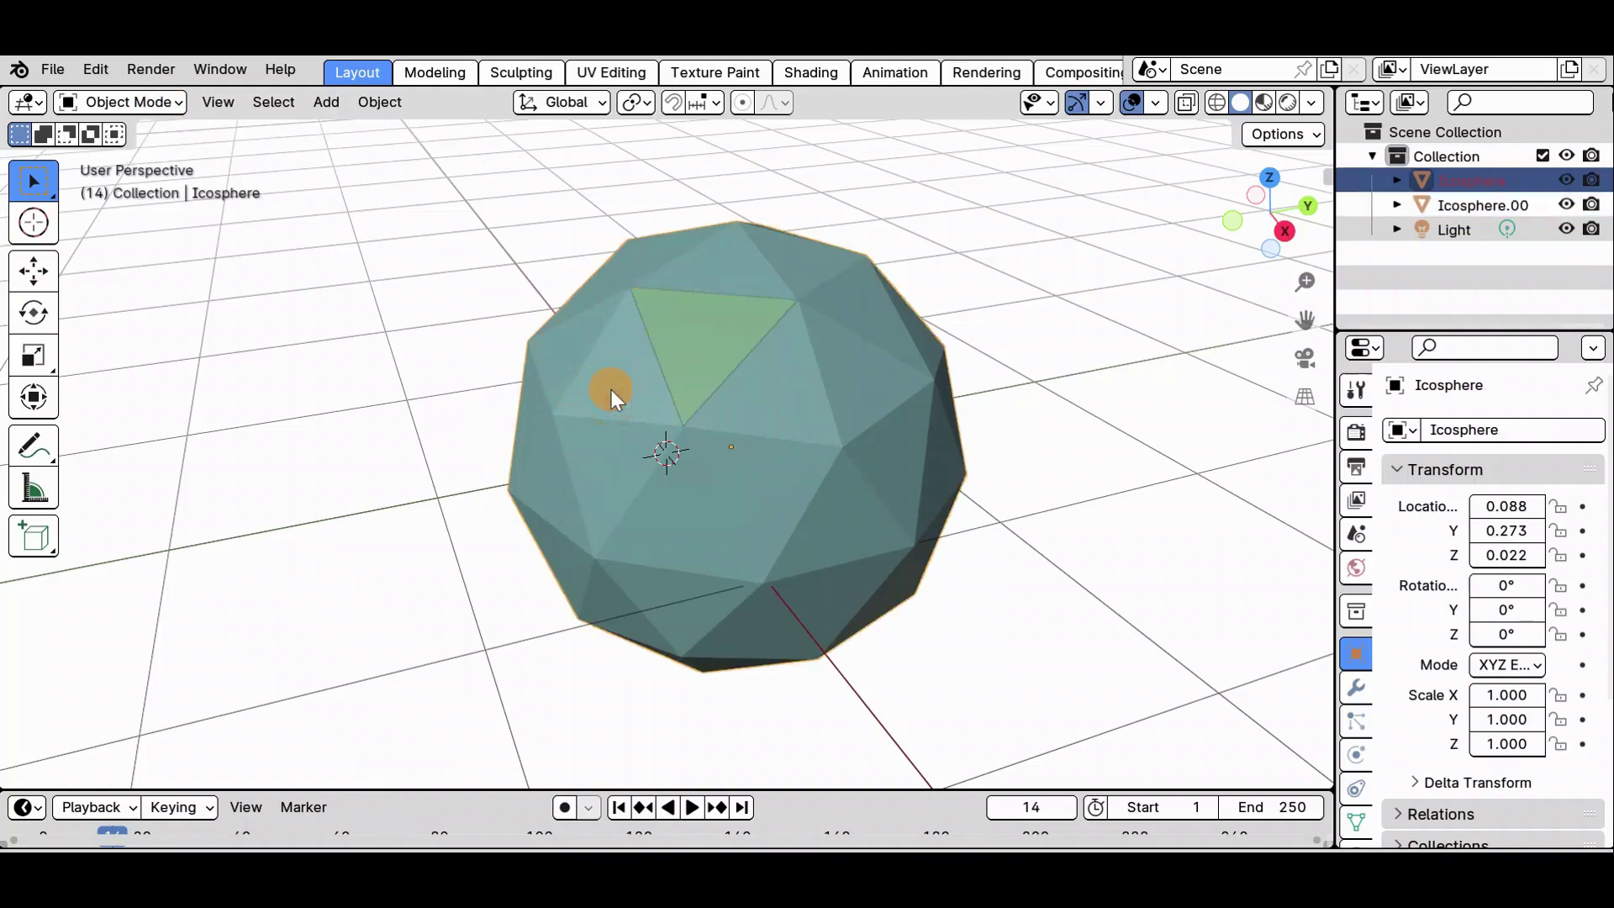
click(141, 101)
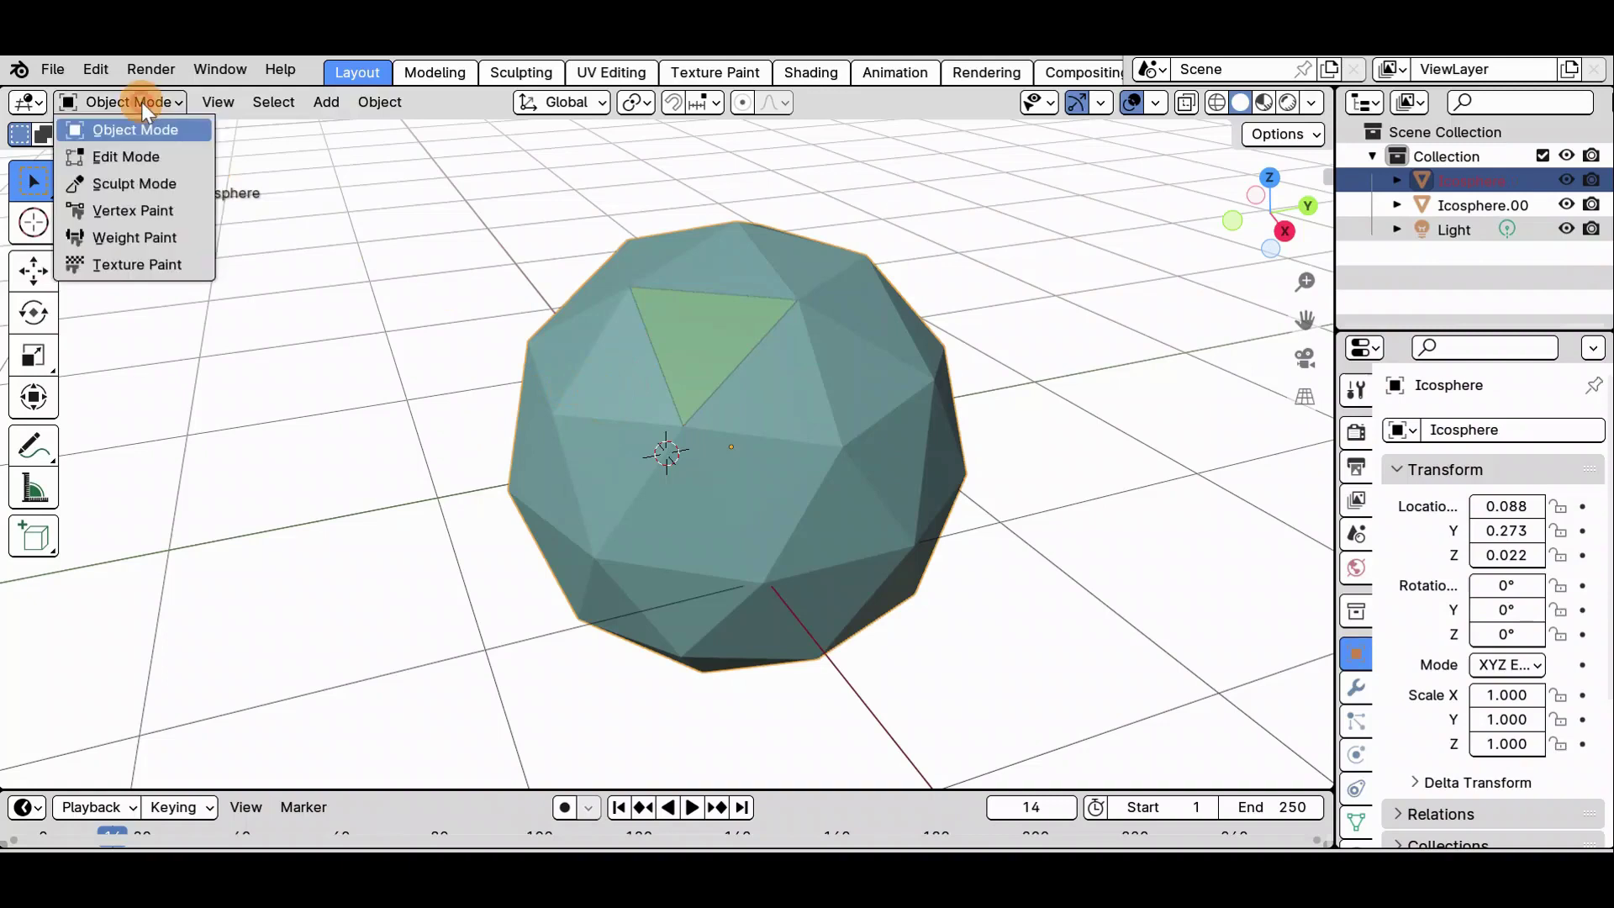
click(155, 158)
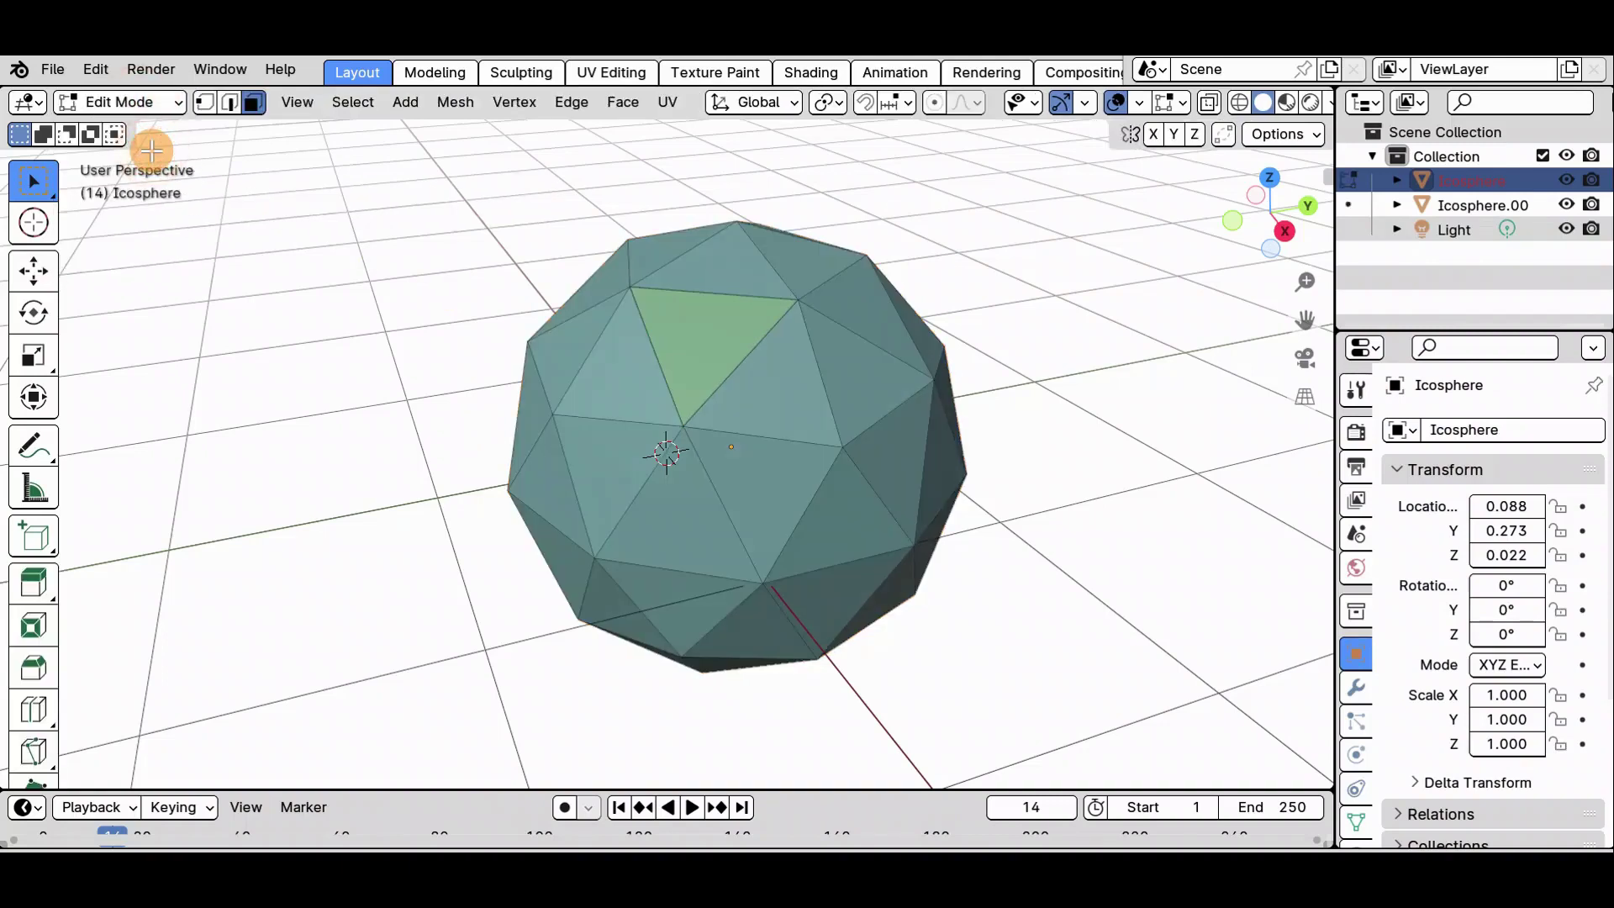
click(231, 108)
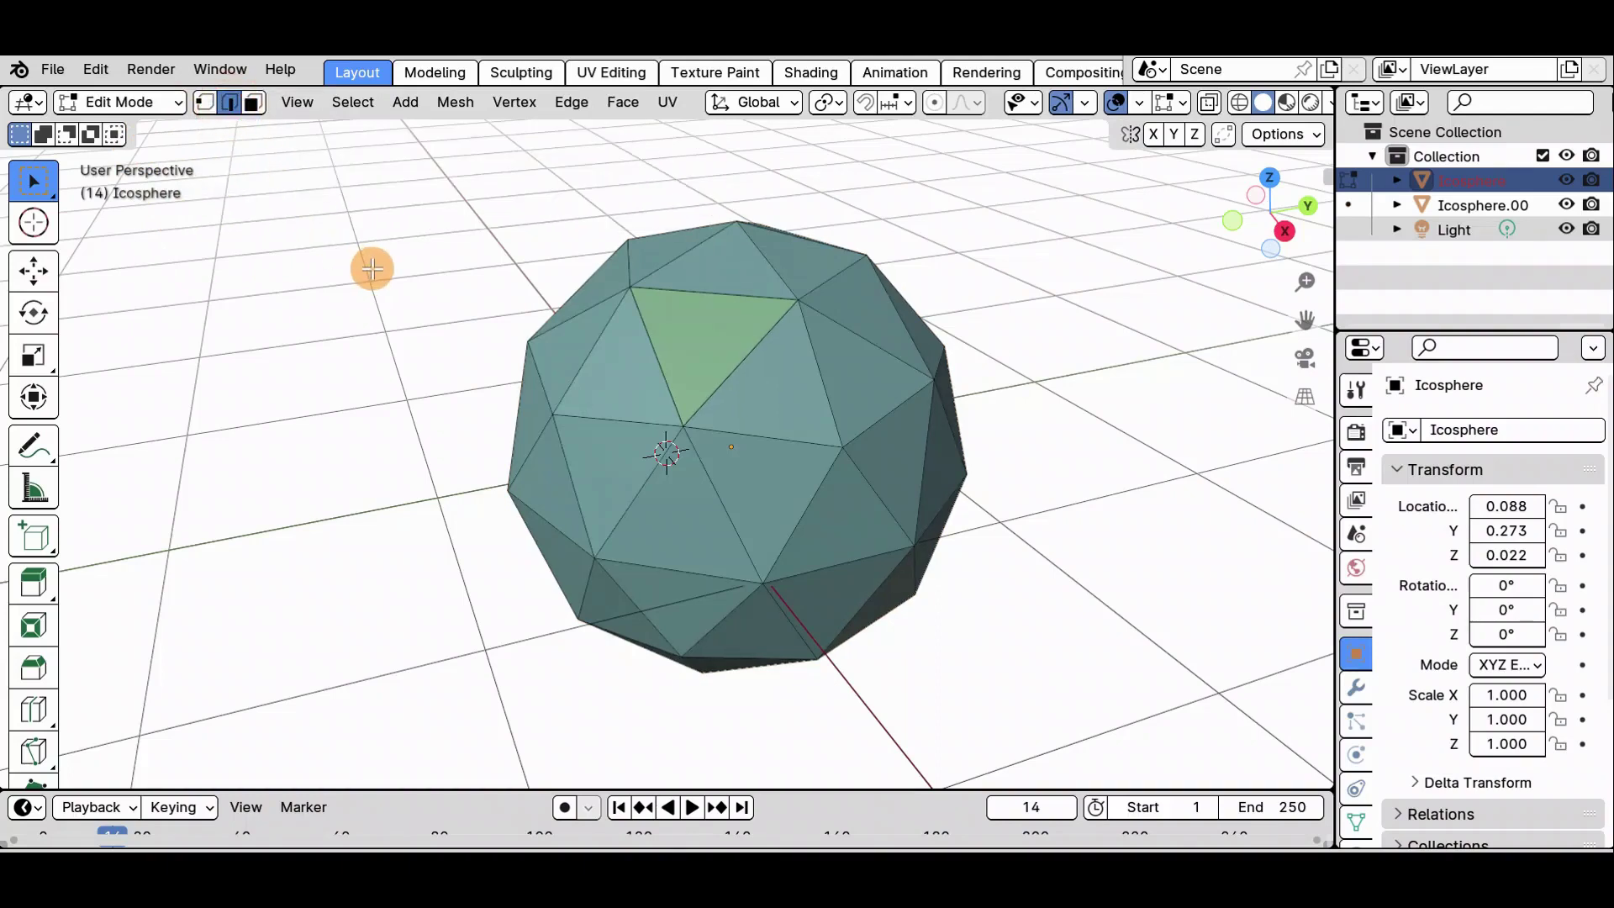
Select all of the icosphere's mesh and split it with Split > Faces by Edges
key(a)
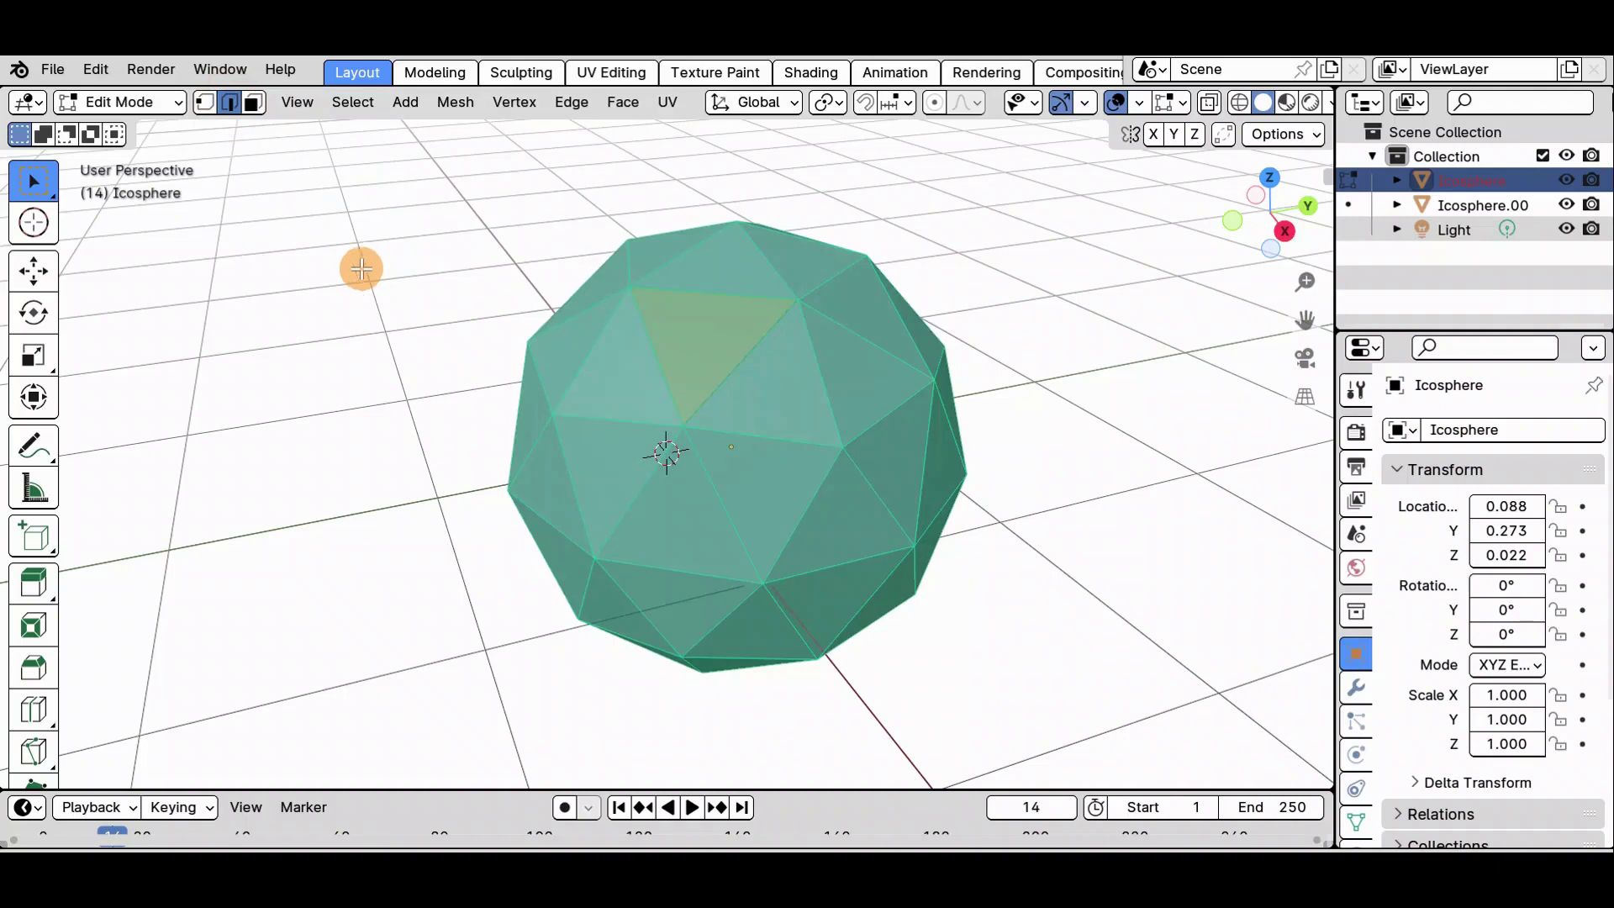
click(464, 103)
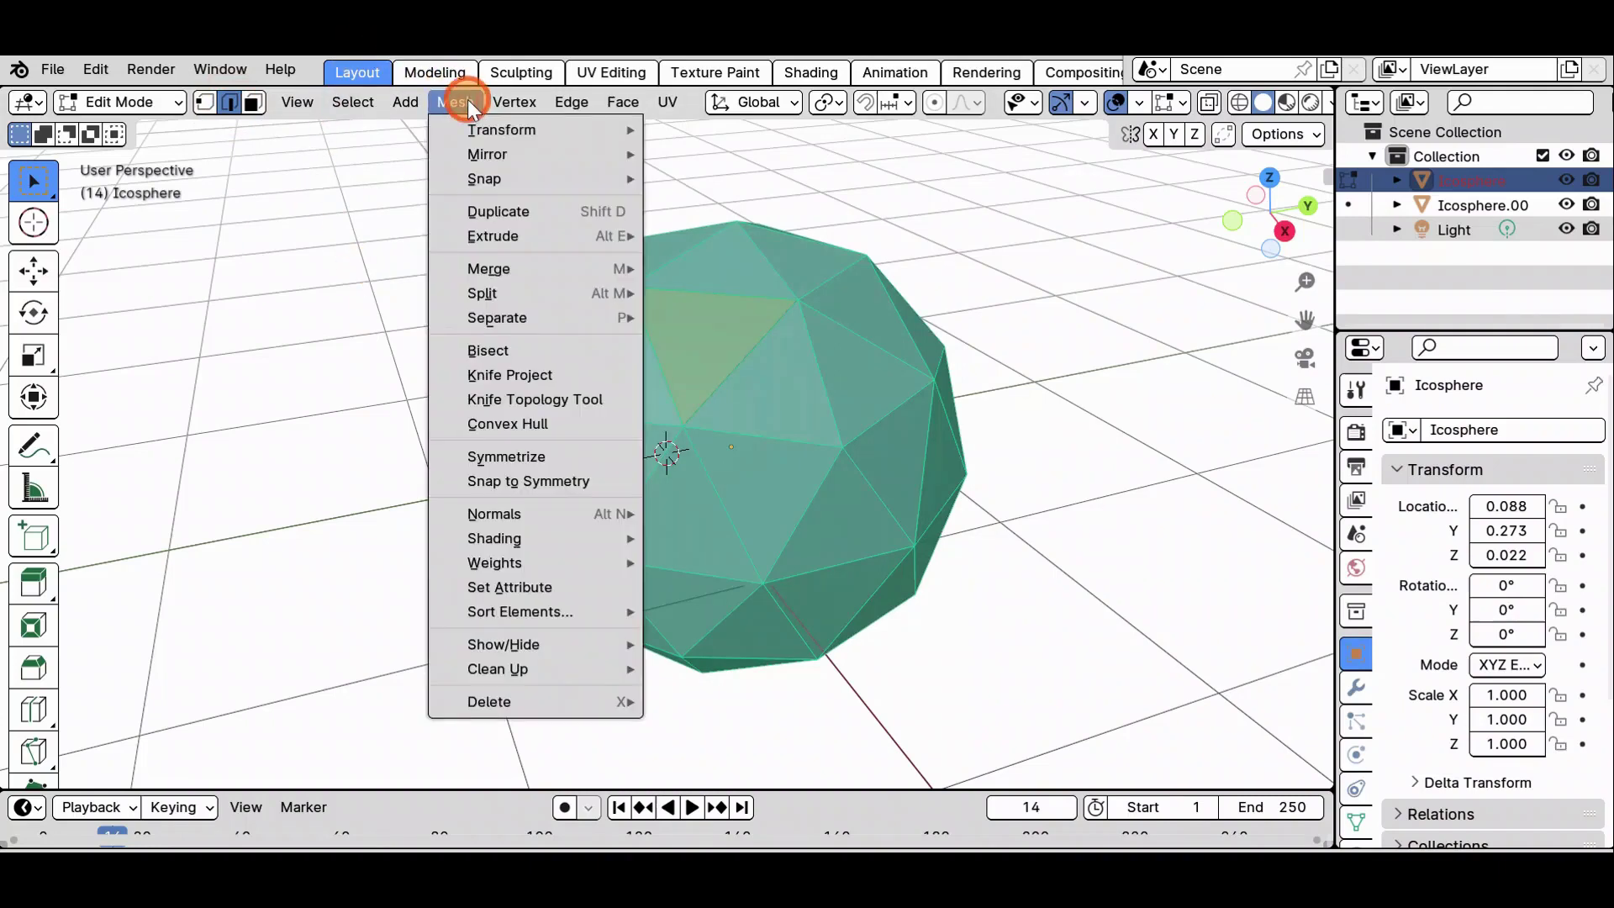
mouse_move(530, 293)
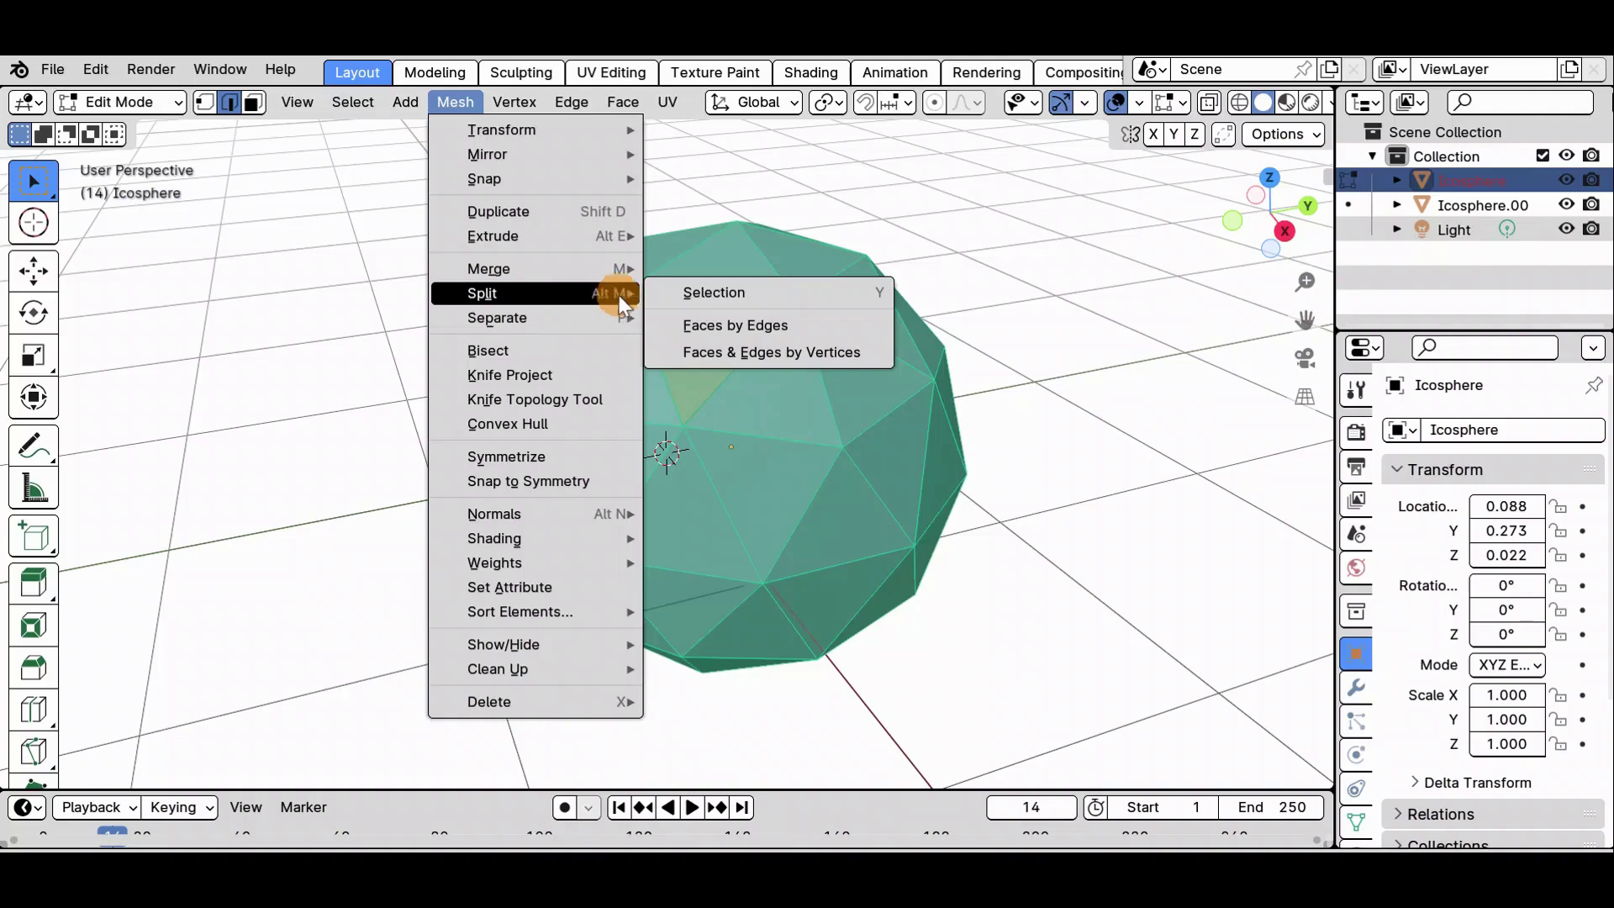
click(681, 327)
In face select, drag one triangle out to the left of the sphere to test the split
click(259, 103)
click(610, 359)
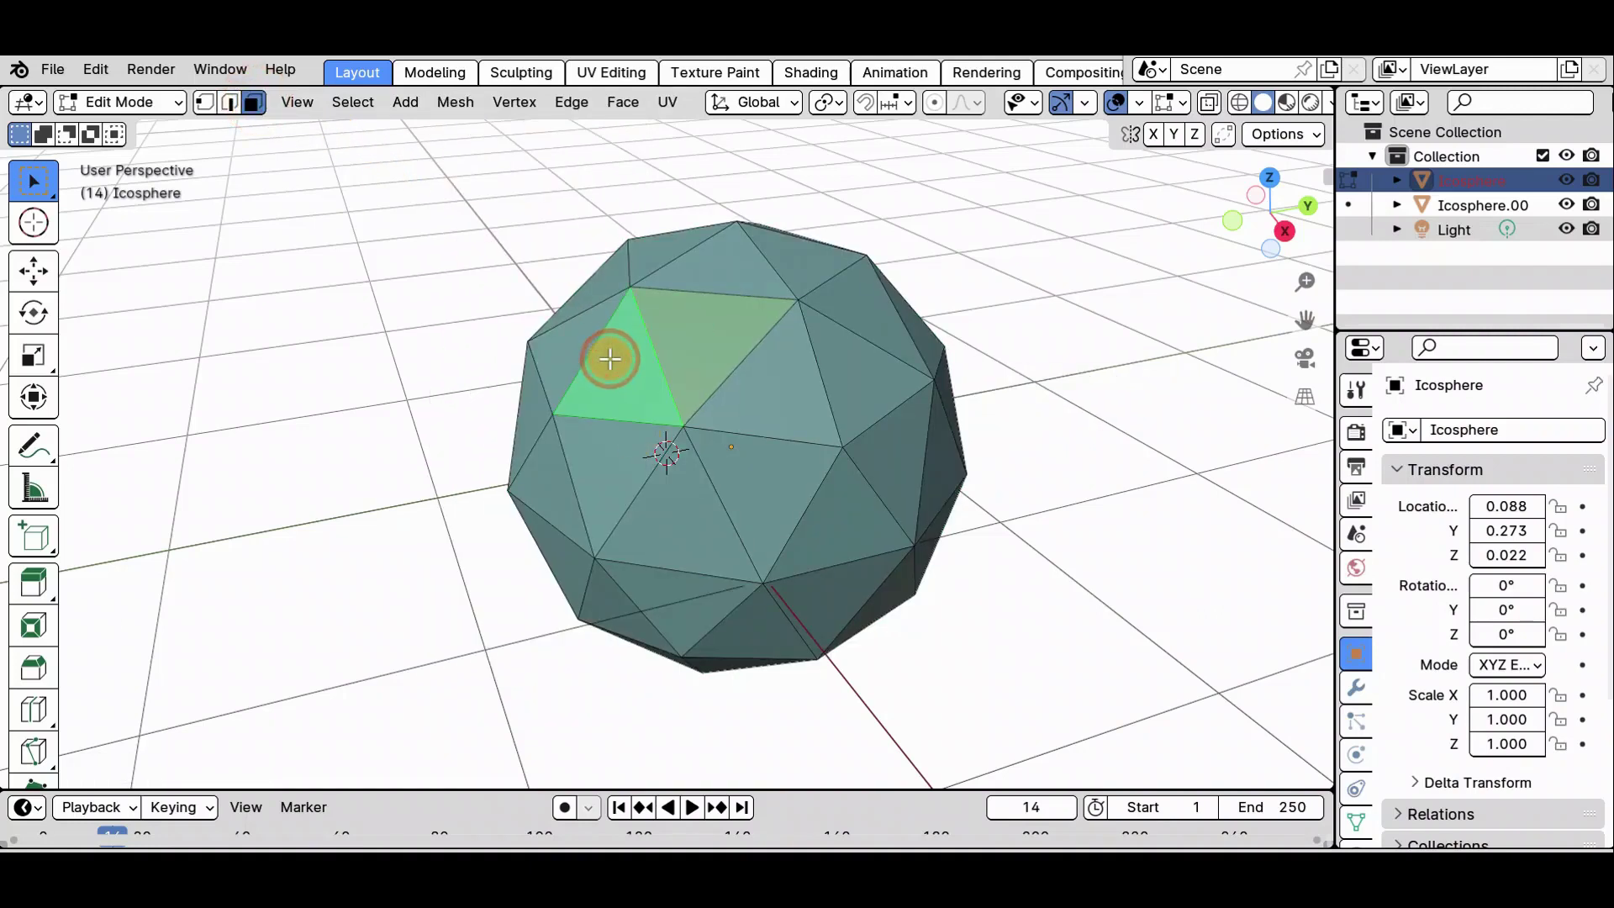
mouse_move(609, 359)
mouse_down()
mouse_move(554, 354)
mouse_move(606, 362)
mouse_move(588, 390)
mouse_move(656, 374)
mouse_move(550, 353)
mouse_move(472, 396)
mouse_move(350, 430)
mouse_move(315, 421)
mouse_move(557, 317)
mouse_move(659, 378)
mouse_move(431, 327)
mouse_up()
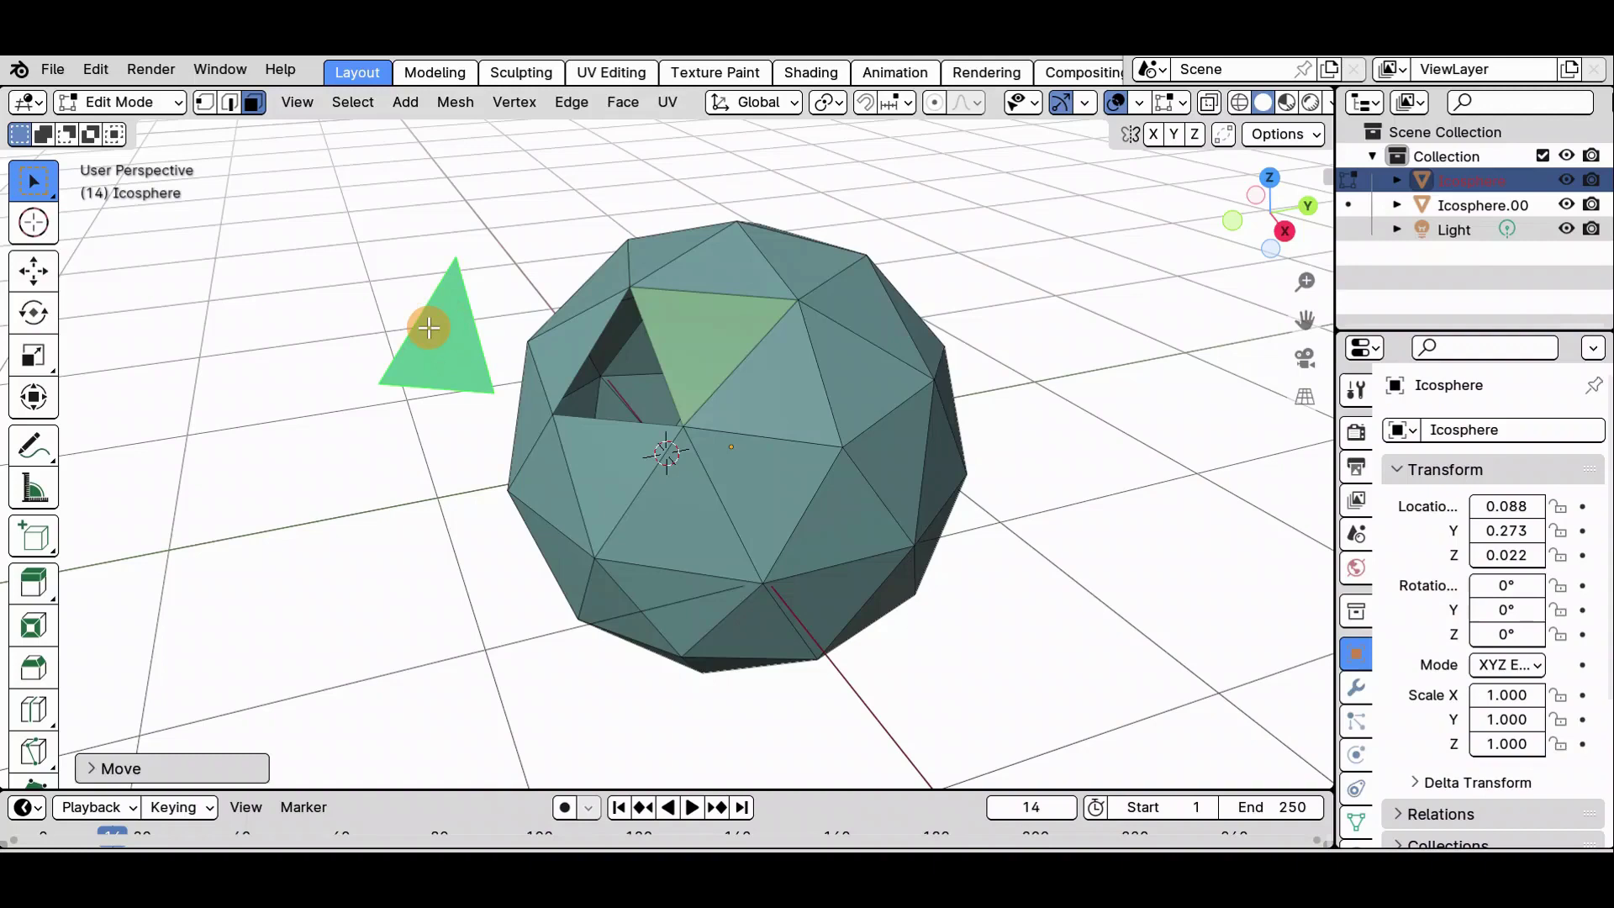
click(428, 328)
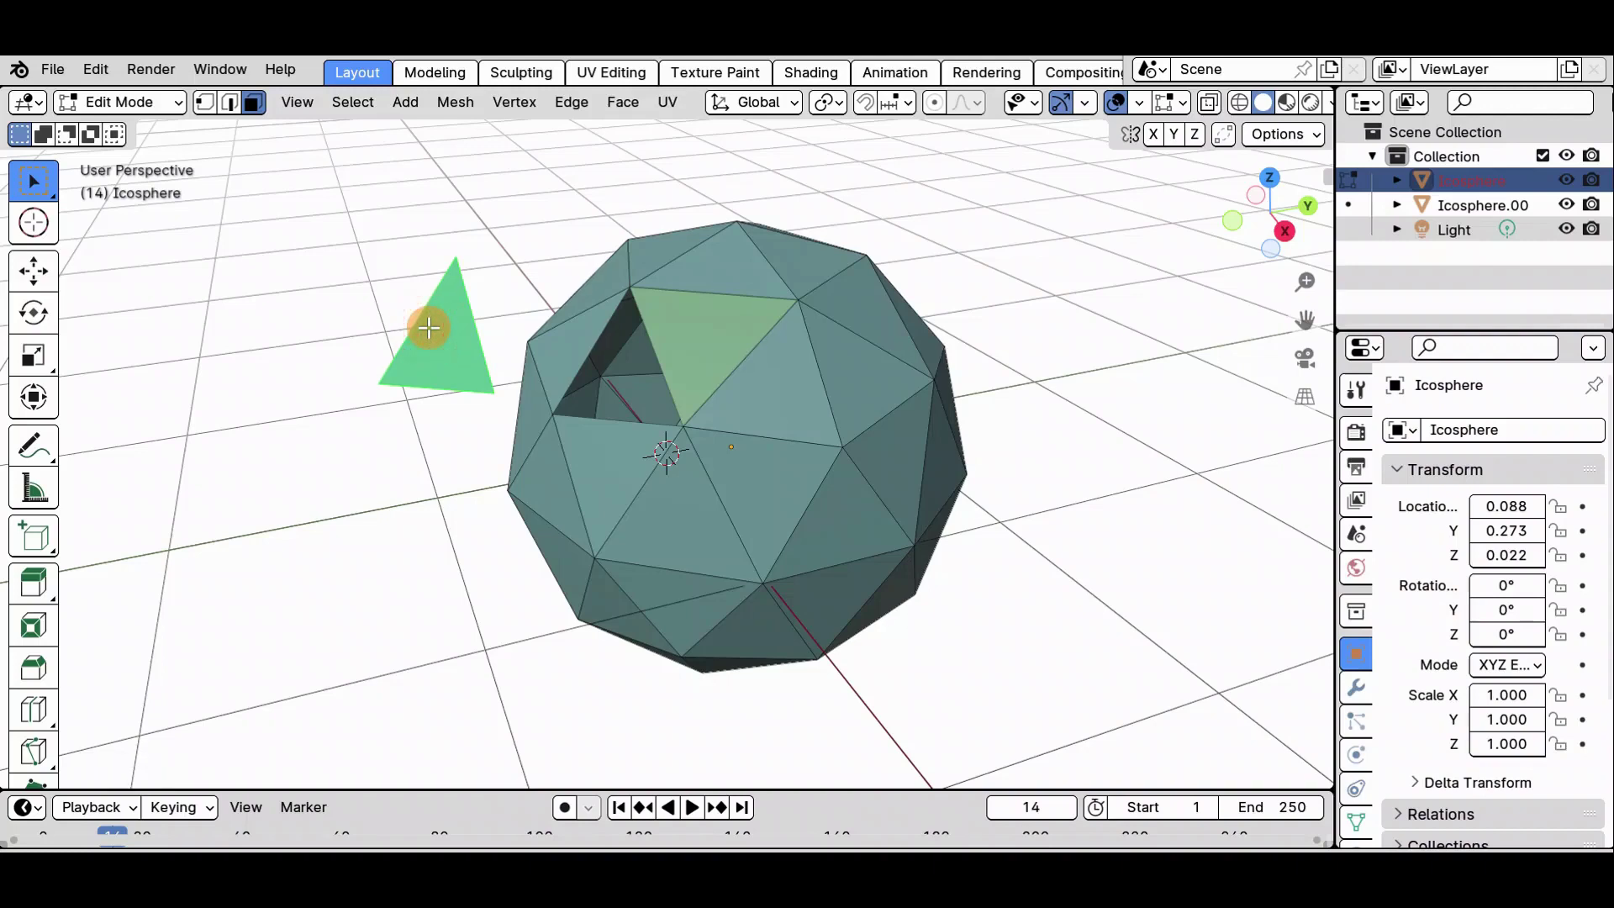
click(595, 455)
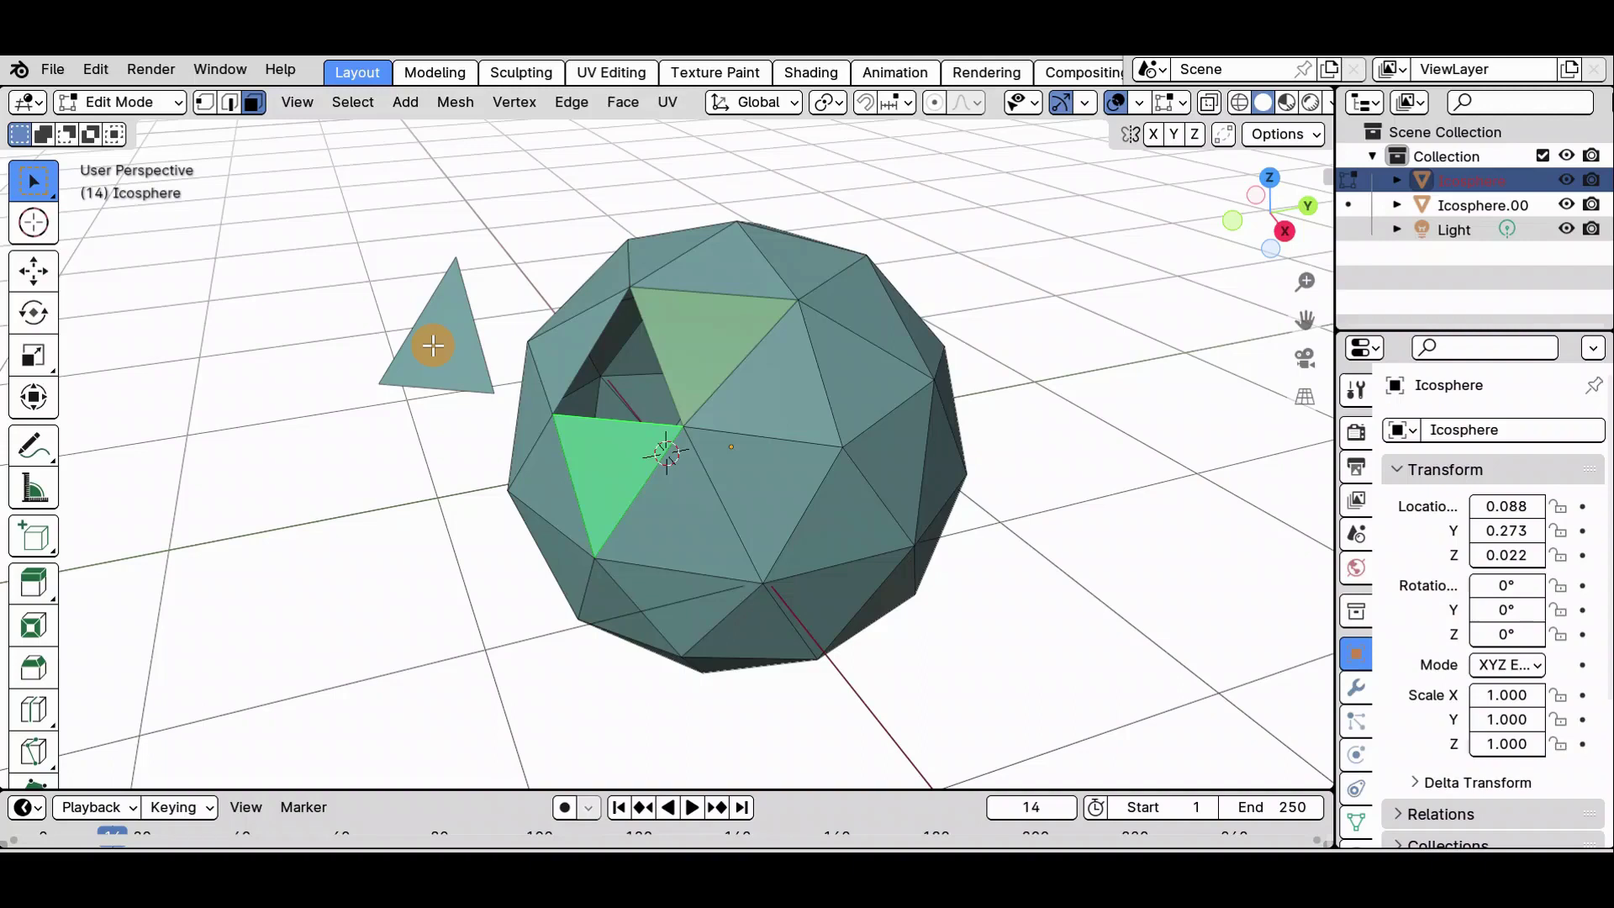
Undo the test move, select all faces, and separate them by Loose Parts into triangle objects
key(ctrl+z)
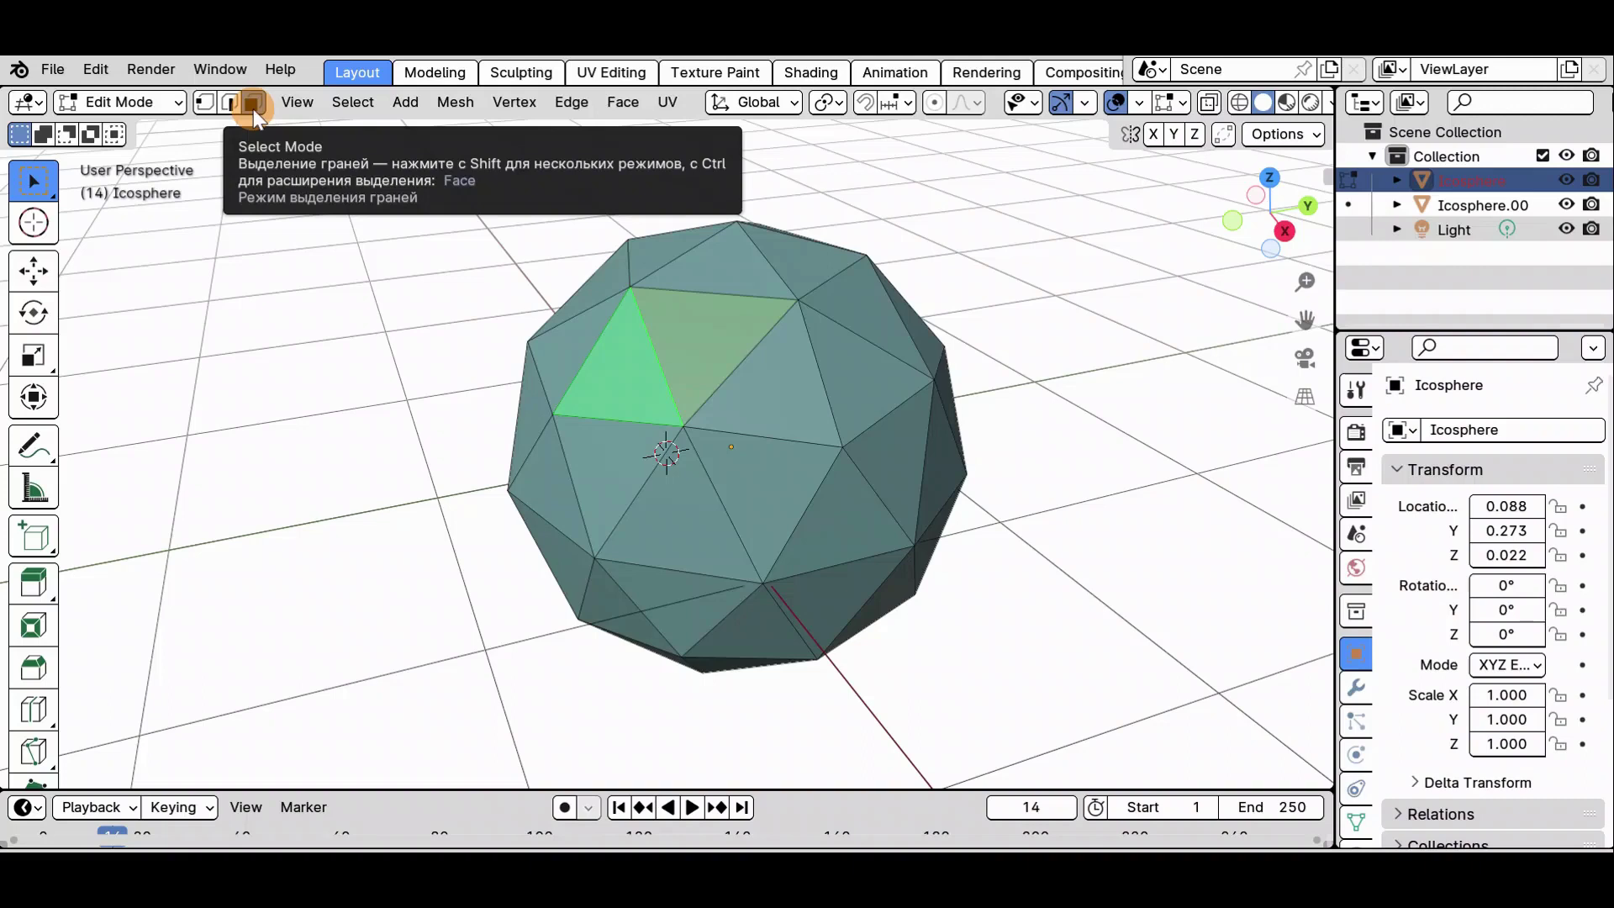
key(a)
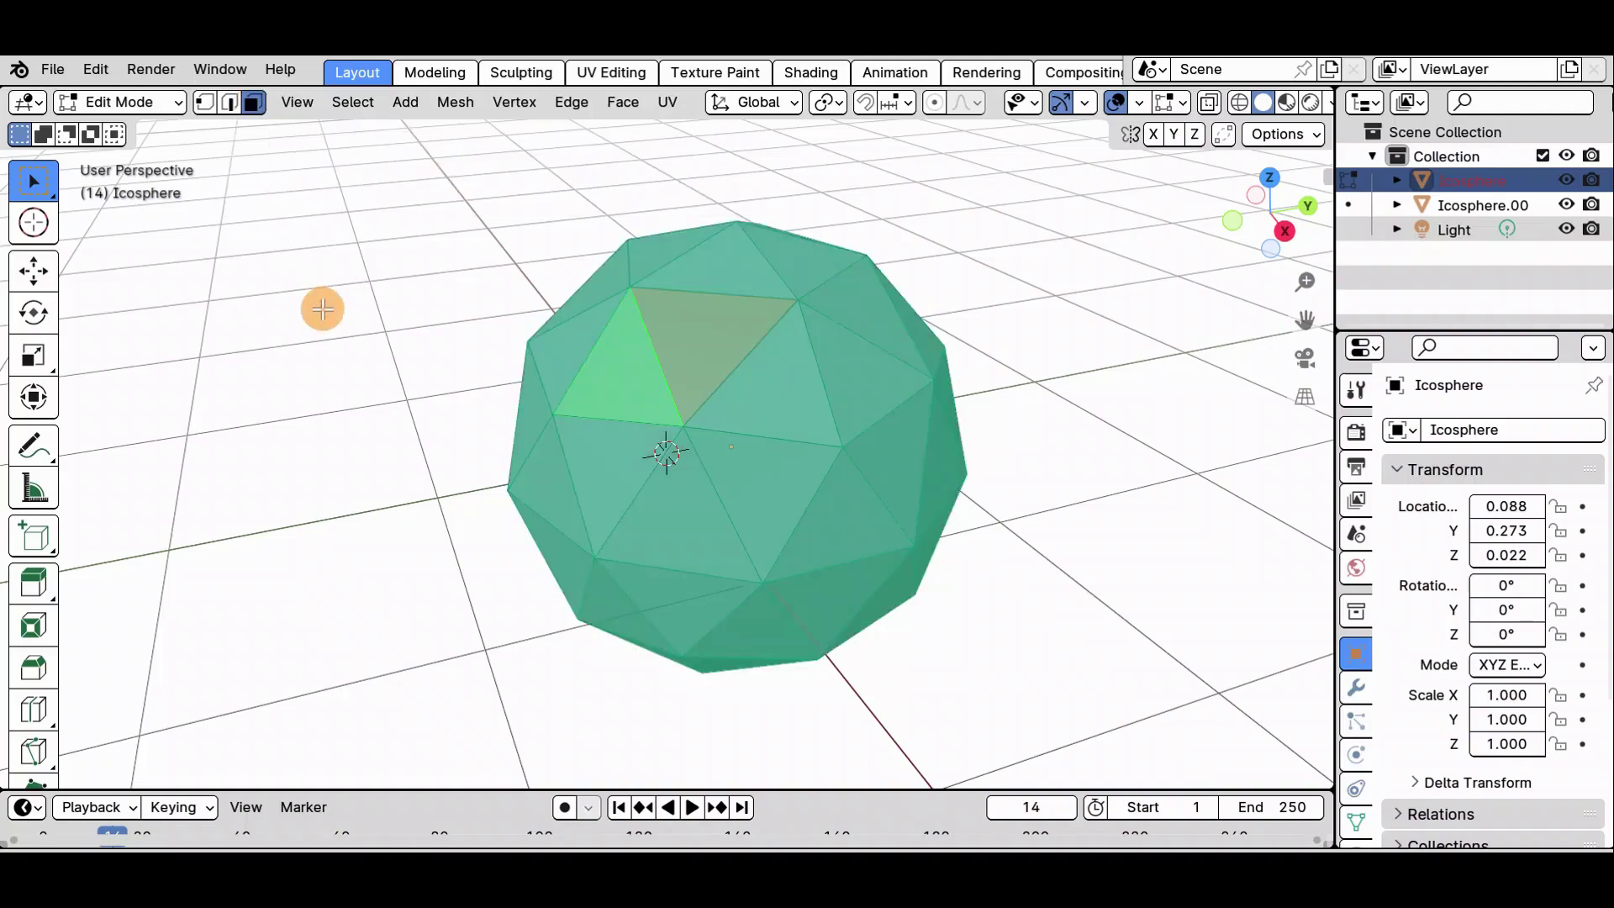
click(463, 103)
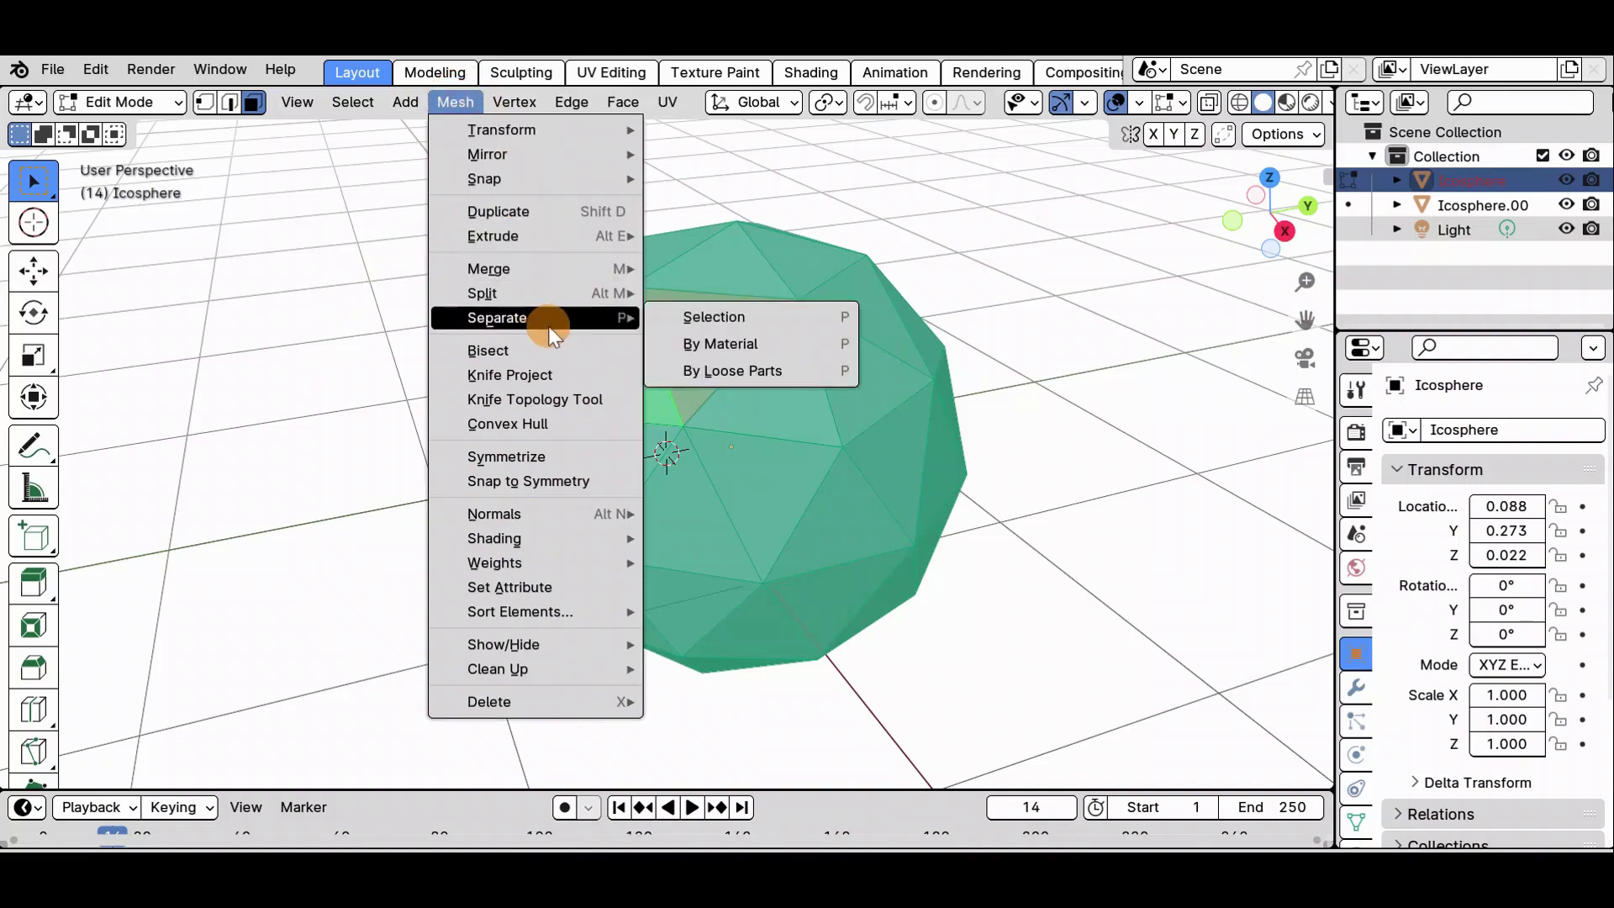
click(765, 375)
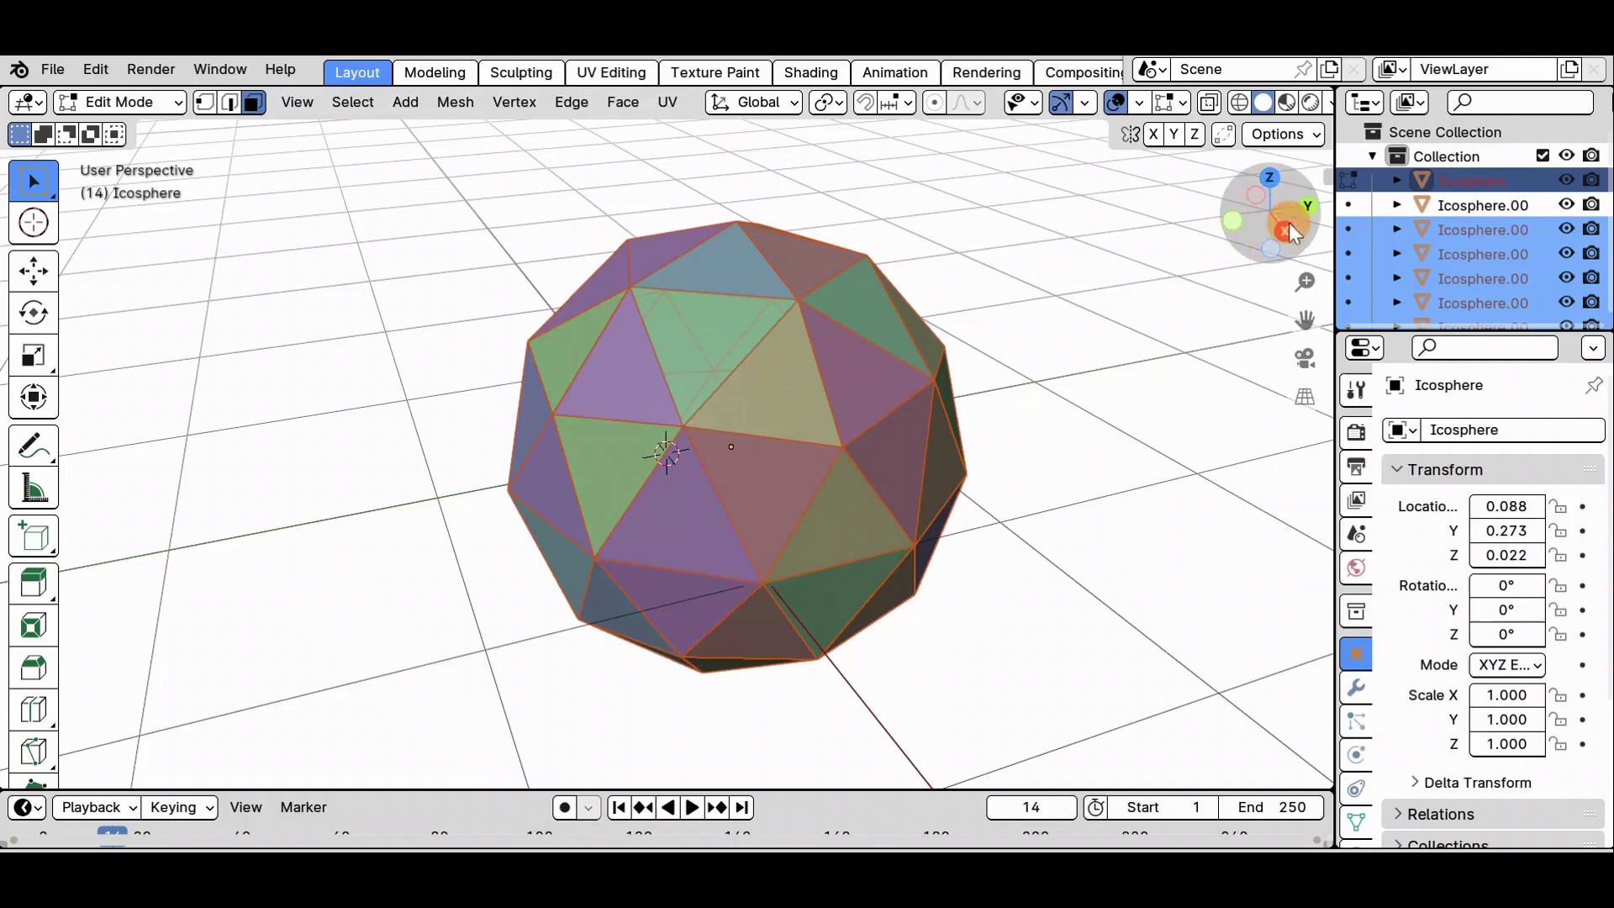
drag(1287, 236, 1116, 195)
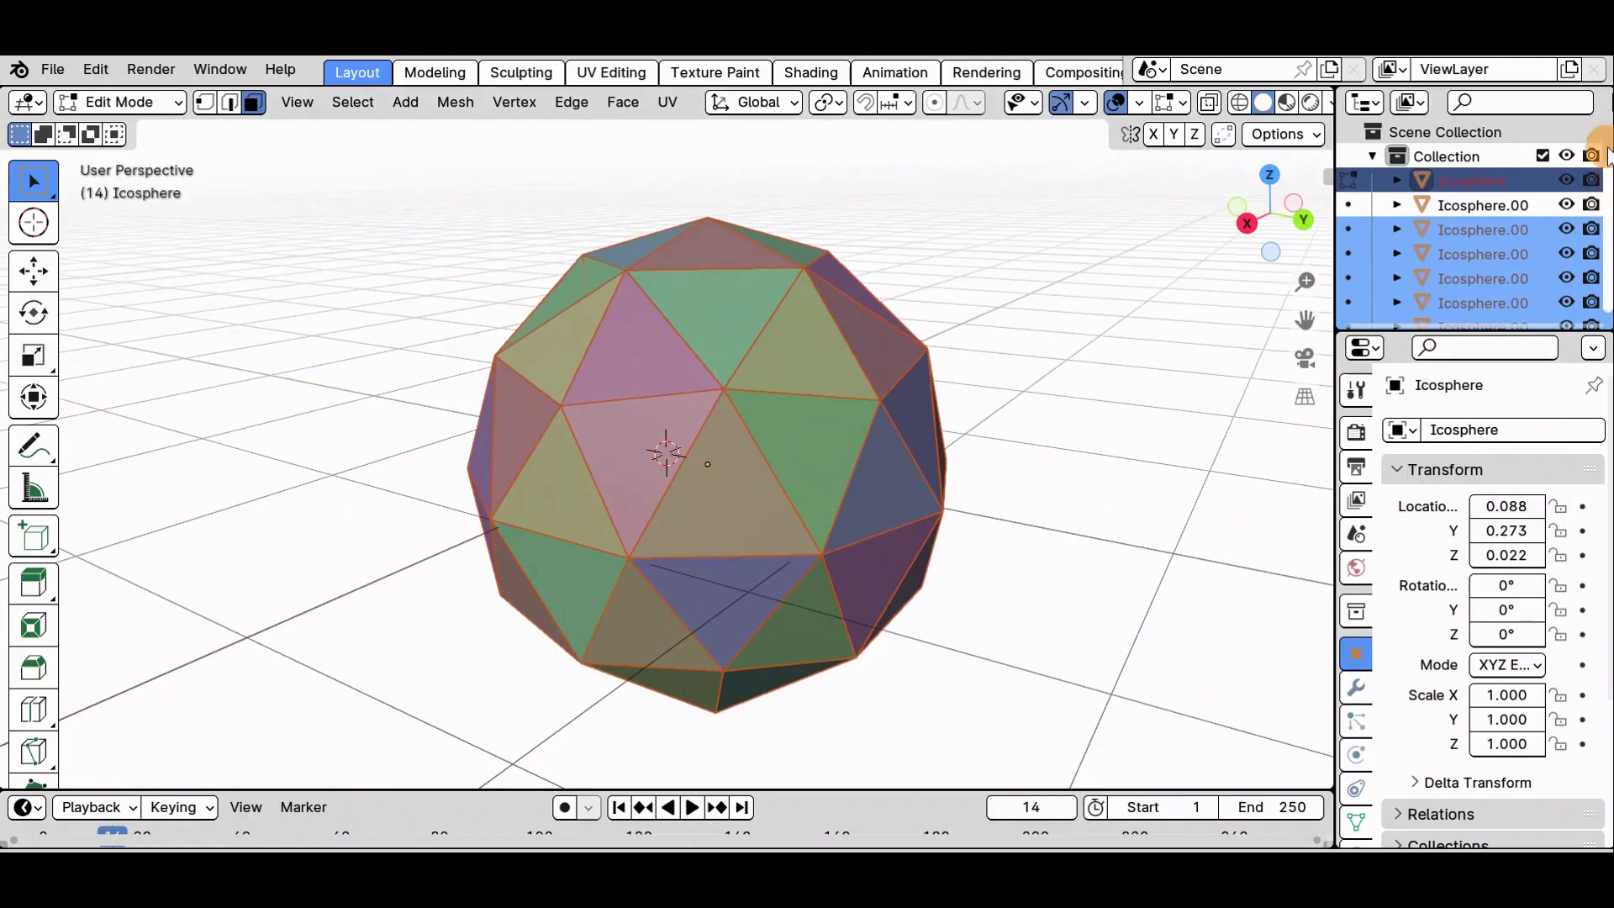
mouse_move(1603, 180)
mouse_down()
mouse_move(1604, 272)
mouse_move(1601, 142)
mouse_up()
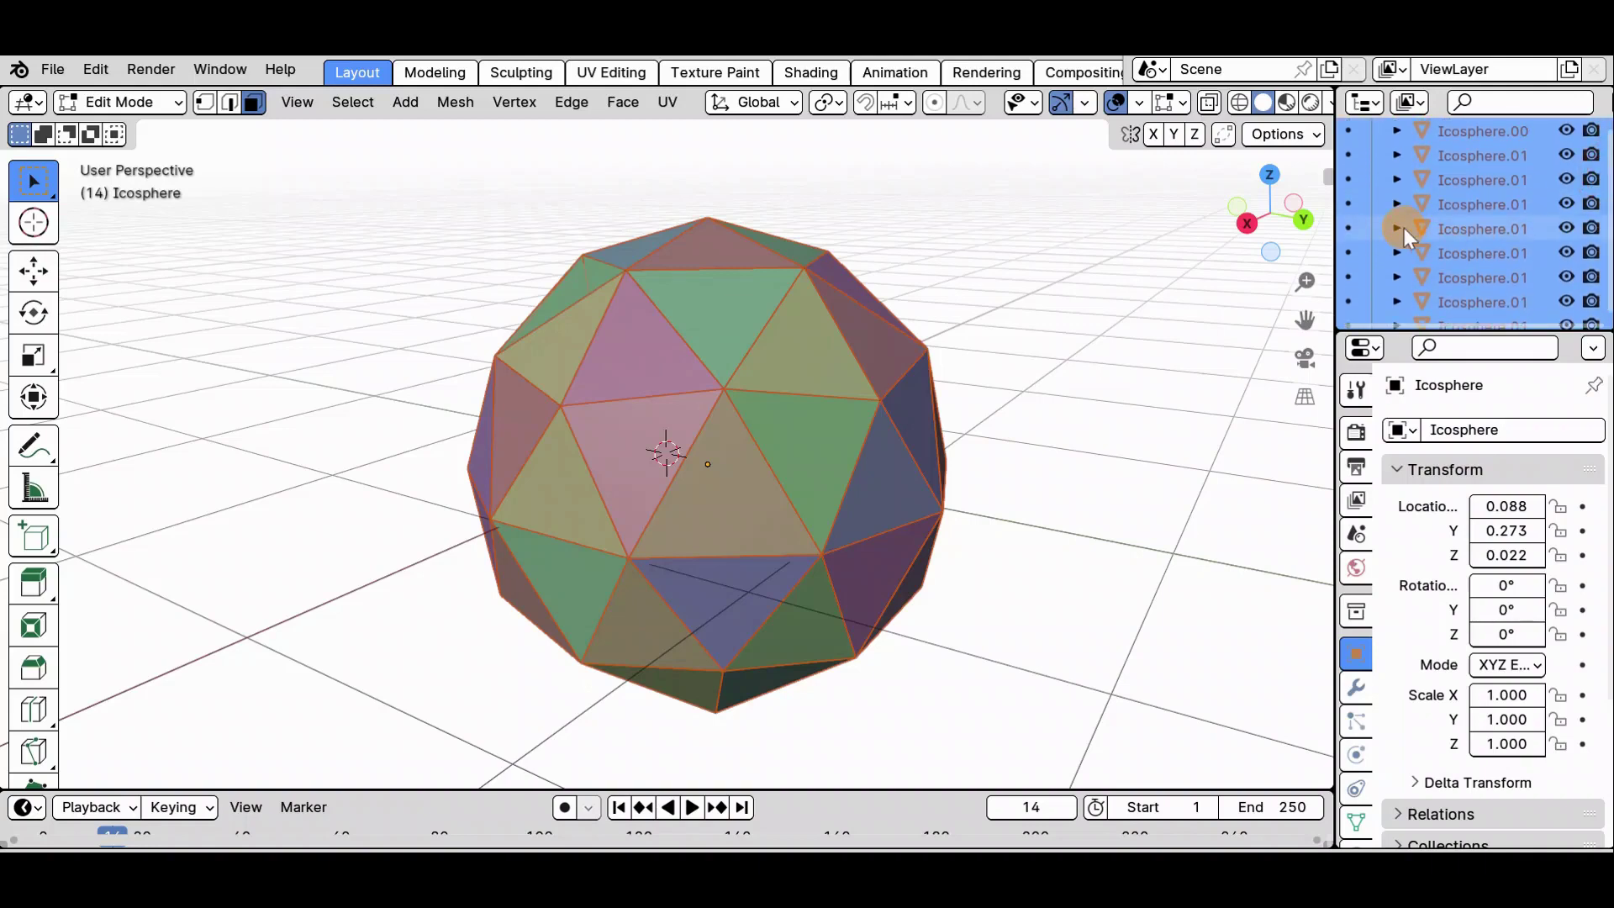